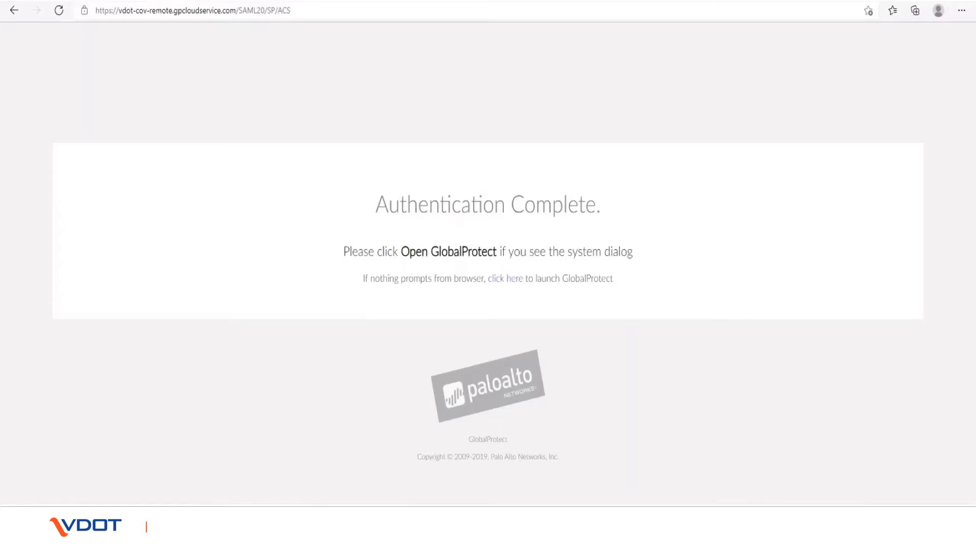
Complete the GlobalProtect browser sign-in until the Authentication Complete page appears.
mouse_move(312, 538)
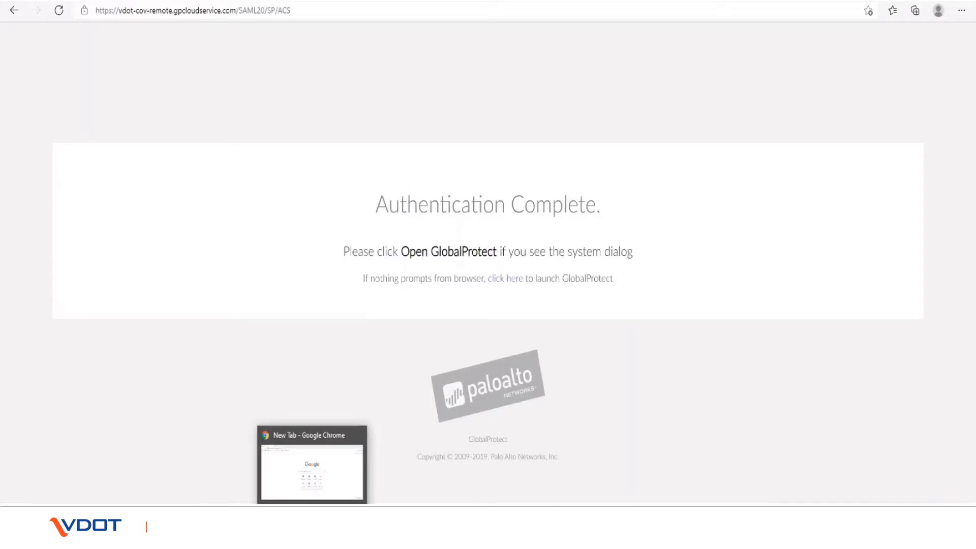
Reload the AASHTOWare test site in Chrome.
left_click(312, 538)
left_click(218, 7)
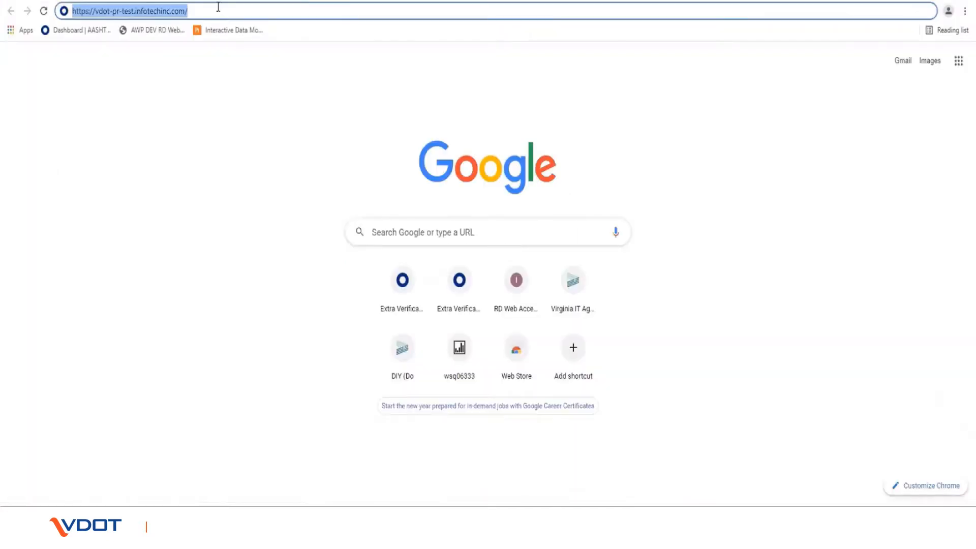
key("Return")
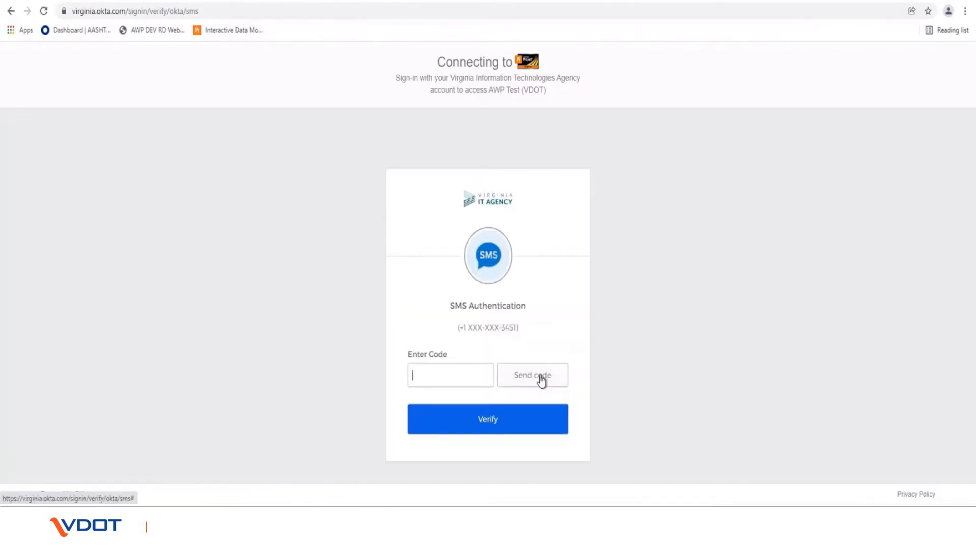
Request an SMS verification code and submit the texted code in Okta.
left_click(542, 381)
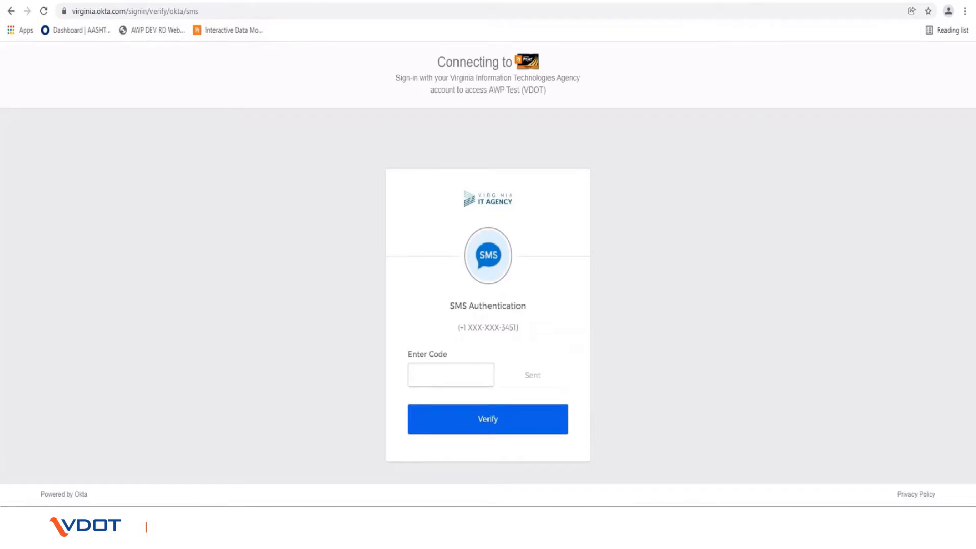
left_click(428, 379)
left_click(502, 420)
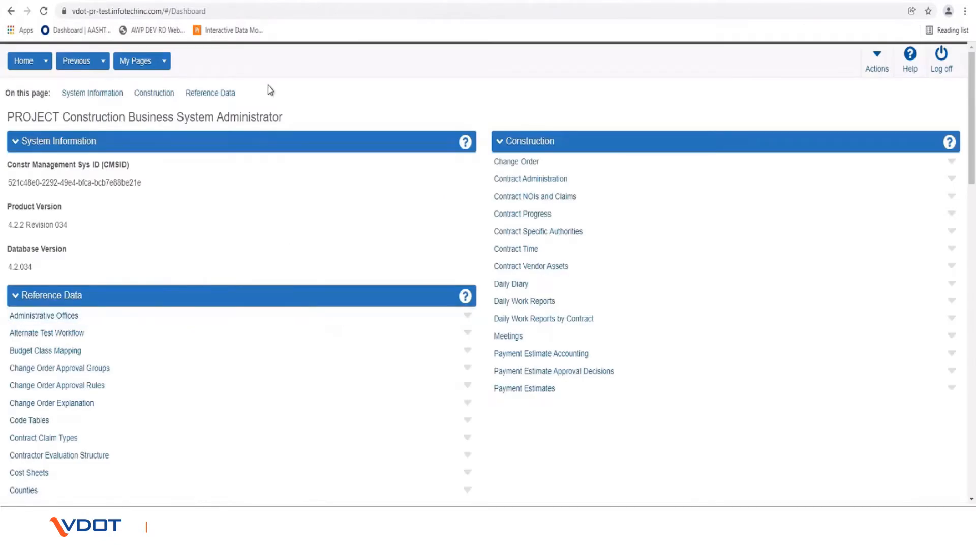
Open the Home dropdown to switch to the Construction Inspector dashboard.
left_click(46, 61)
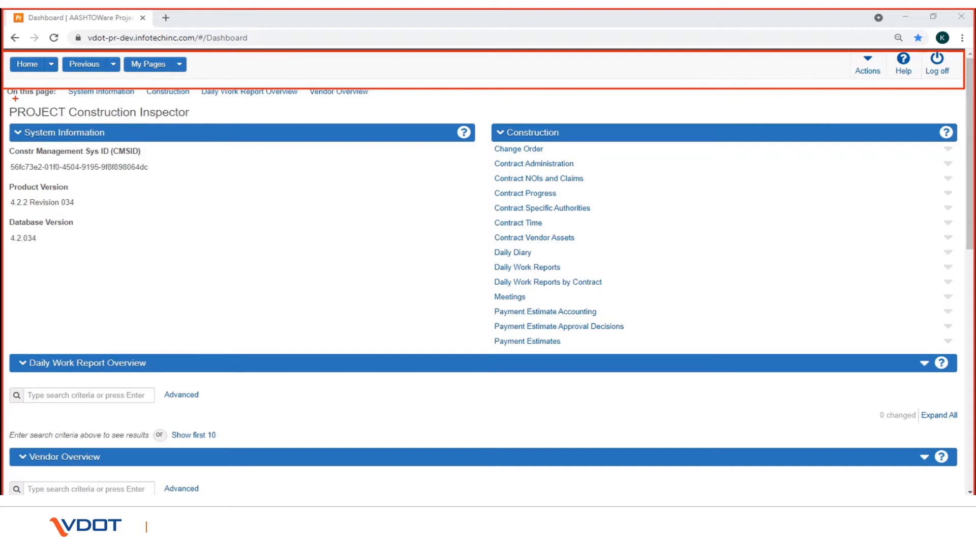
left_click(51, 64)
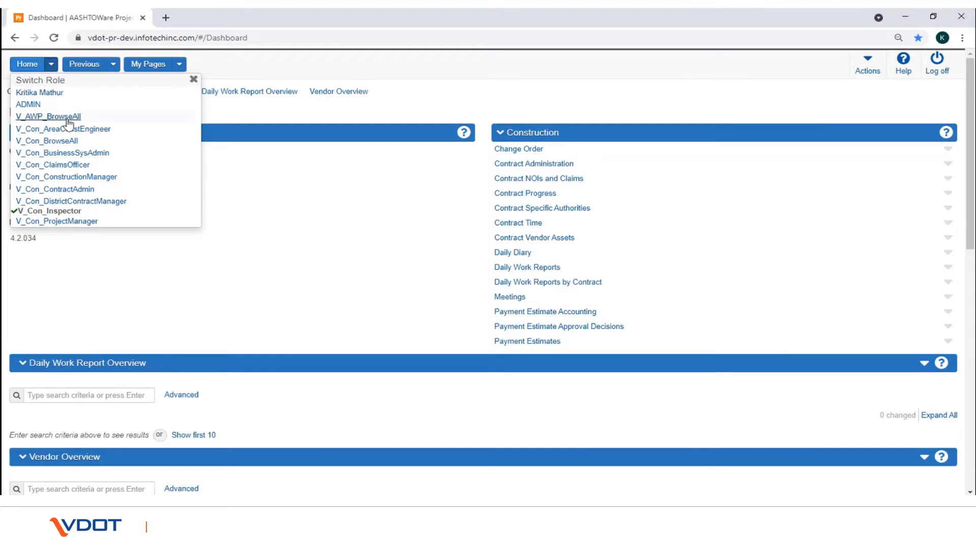
left_click(73, 214)
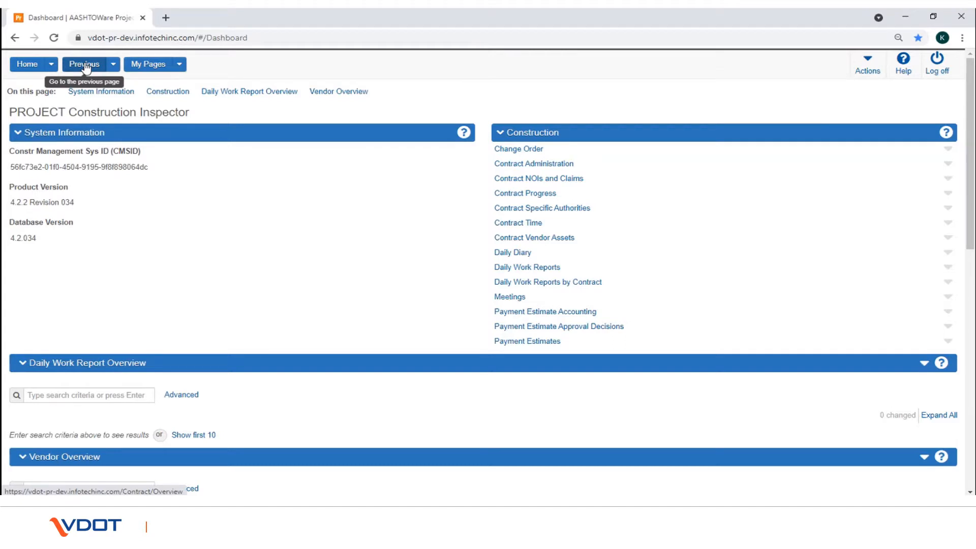
left_click(113, 65)
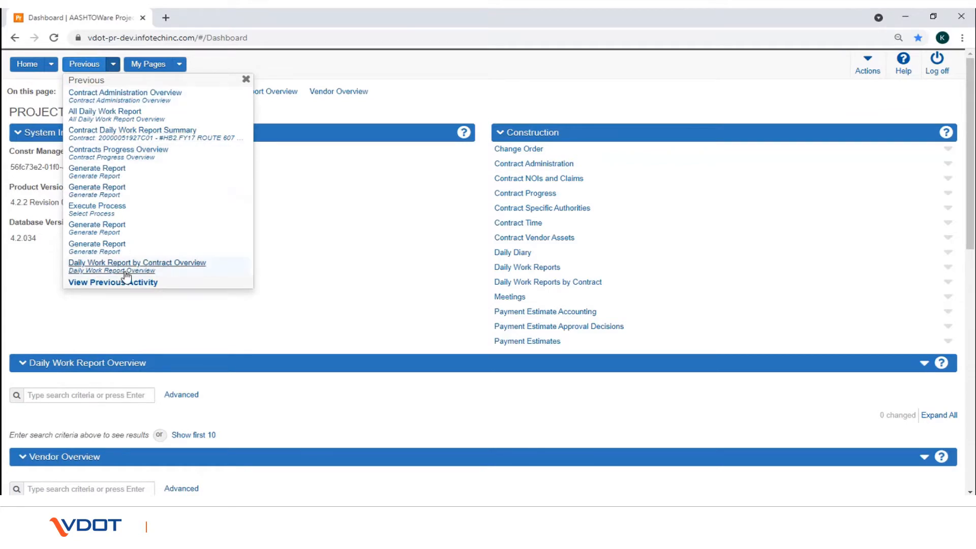
left_click(131, 301)
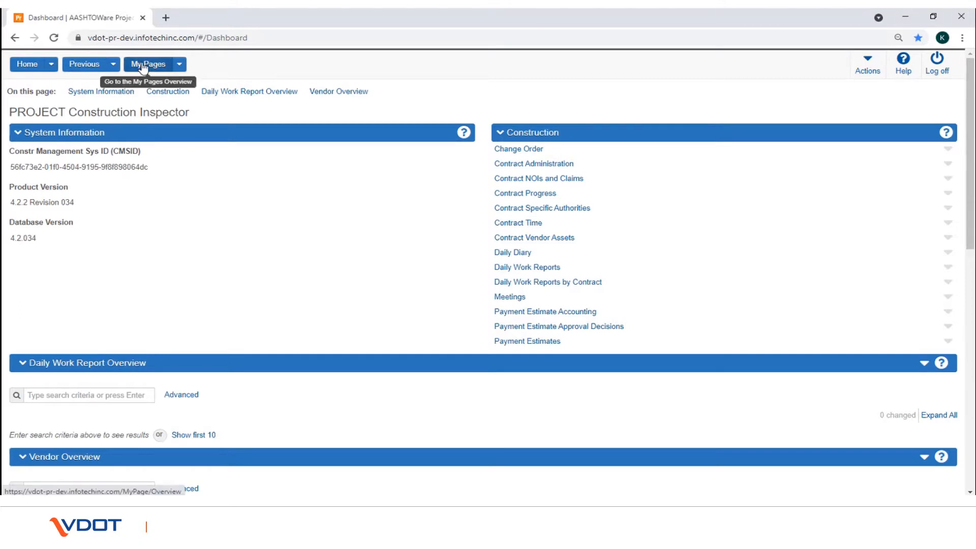
Check My Pages, then launch AASHTOWare Project Help from the Actions menu.
left_click(180, 64)
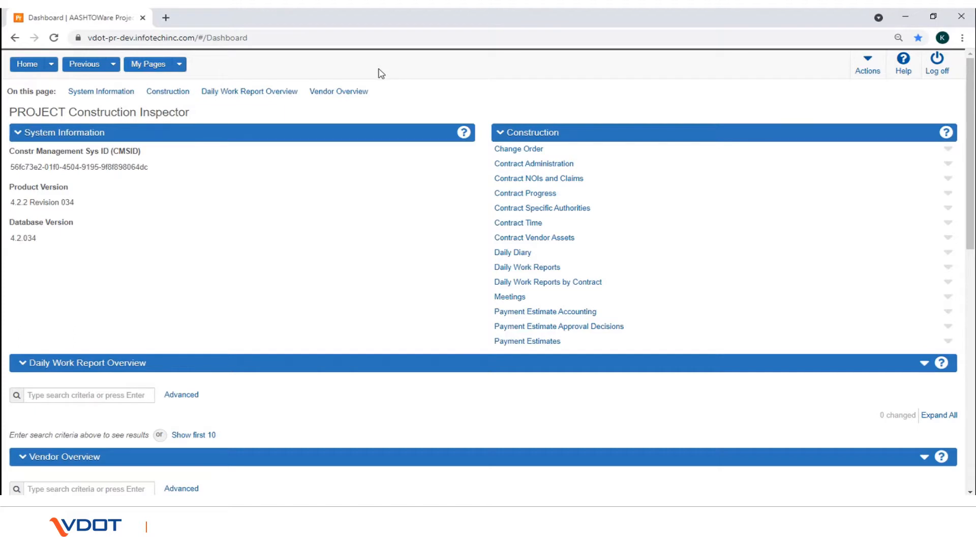
mouse_move(834, 53)
left_mouse_down()
mouse_move(909, 82)
mouse_move(964, 88)
left_mouse_up()
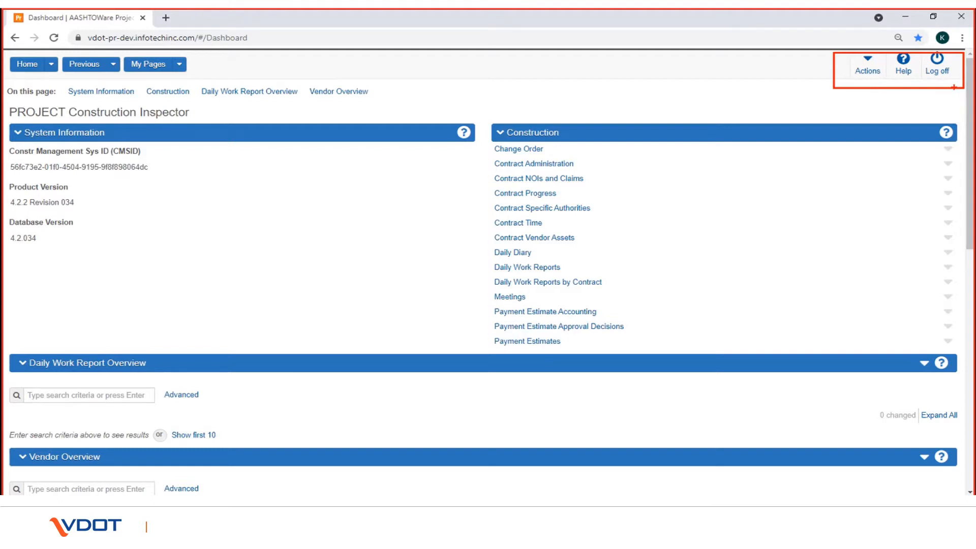
key("Escape")
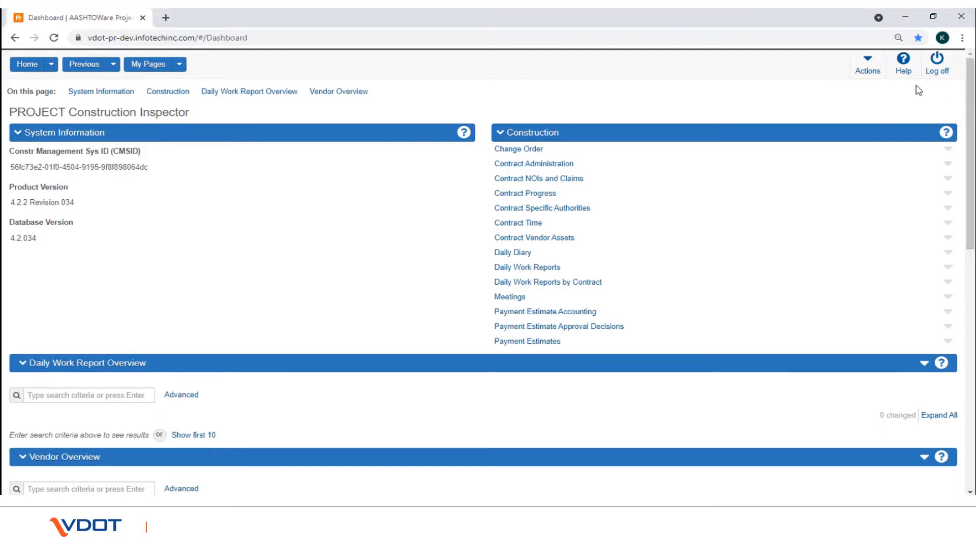
left_click(869, 76)
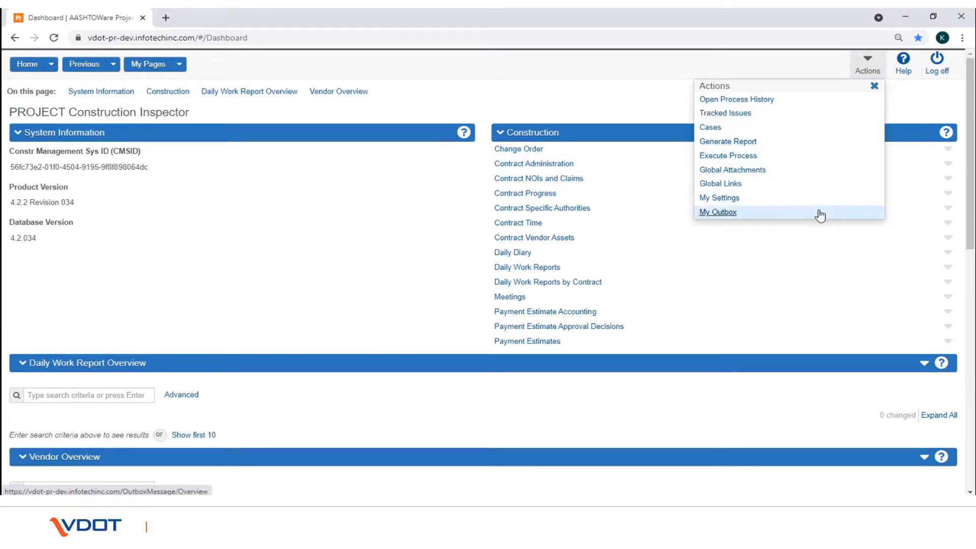
left_click(908, 75)
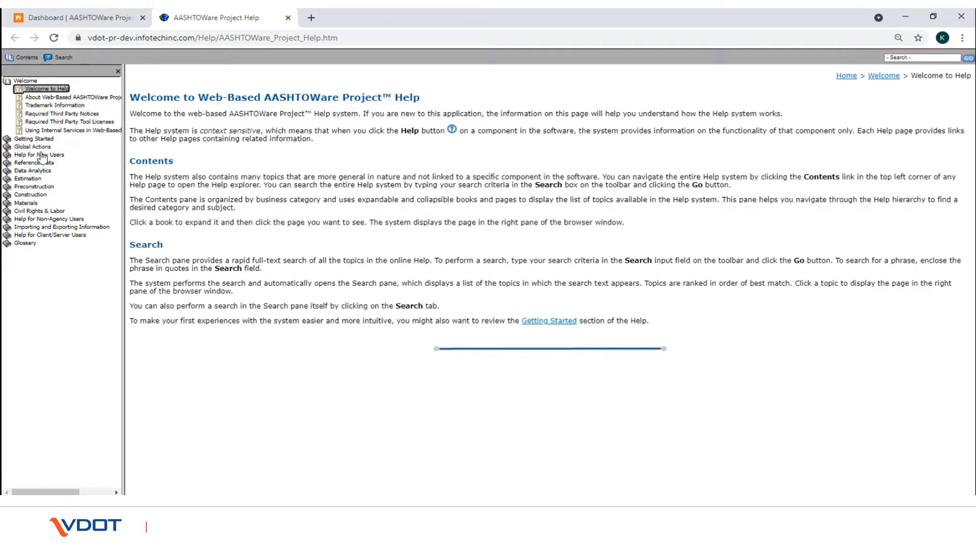
Expand the Preconstruction and Construction help topics, then go back to the Dashboard tab.
left_click(35, 187)
left_click(37, 251)
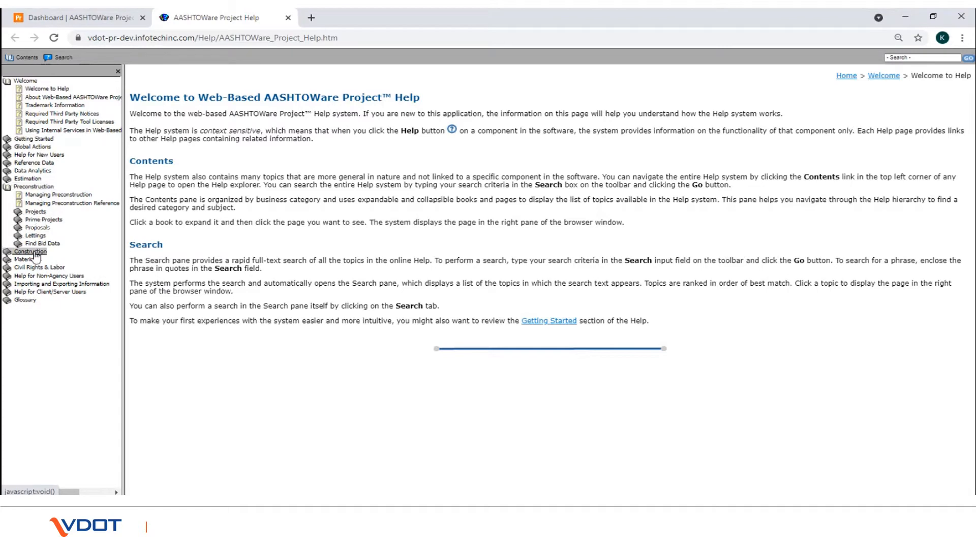
left_click(69, 19)
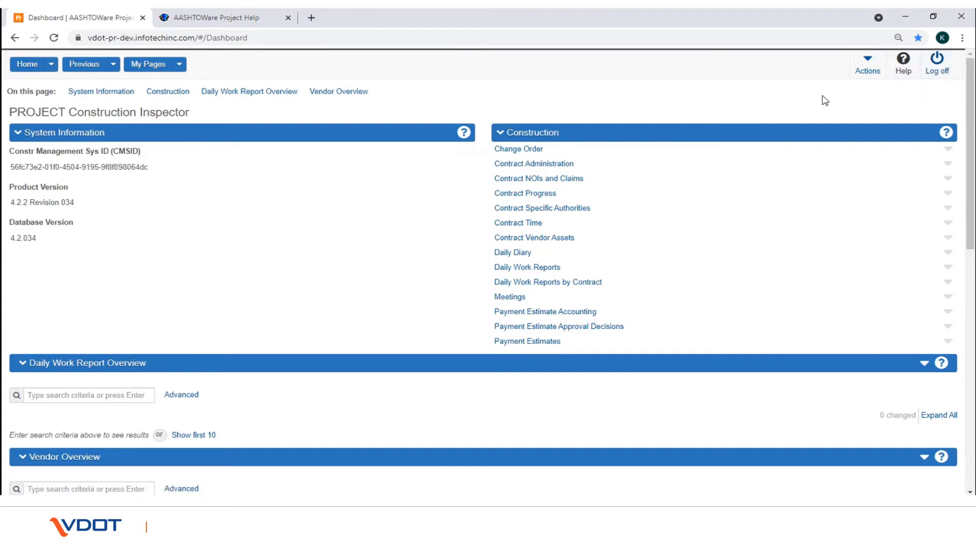
key("ctrl+2")
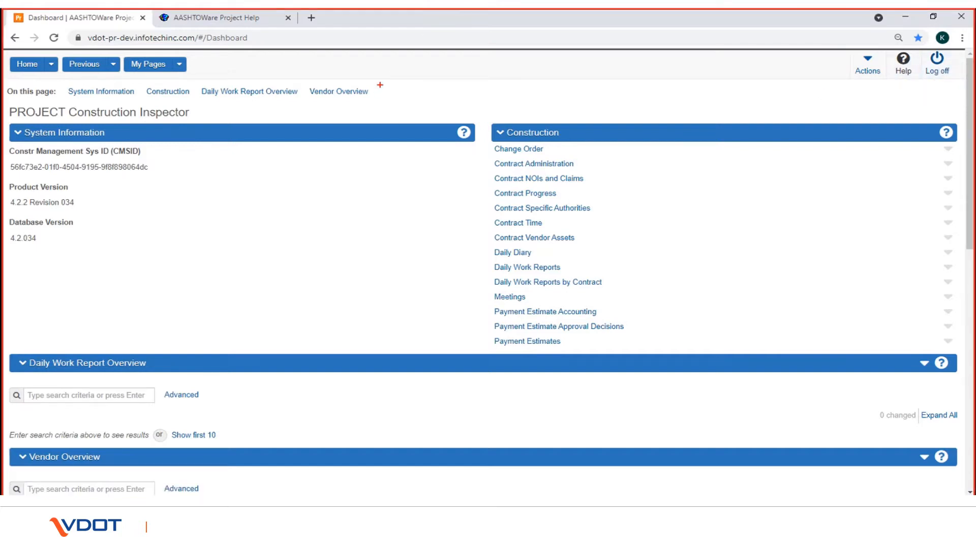
mouse_move(379, 84)
left_mouse_down()
mouse_move(329, 97)
mouse_move(67, 99)
left_mouse_up()
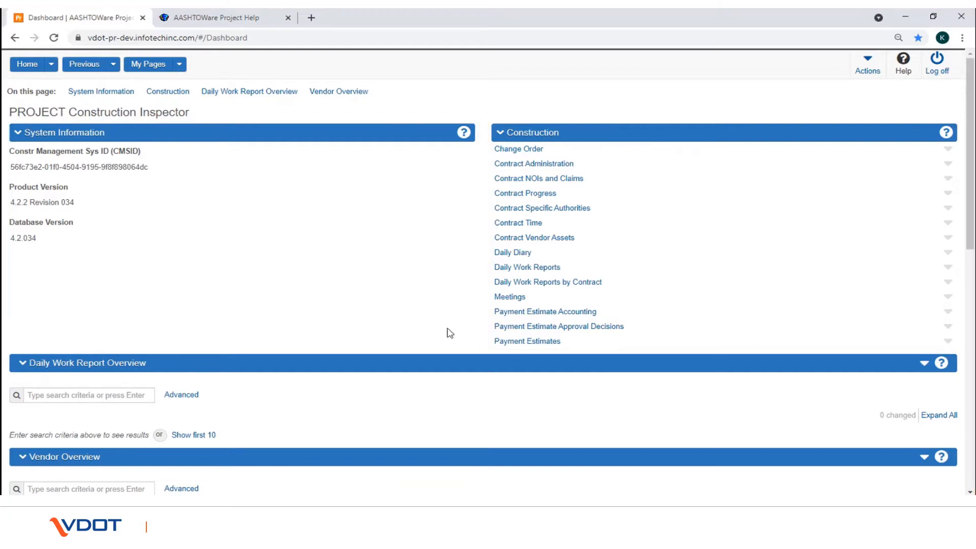
left_click(924, 364)
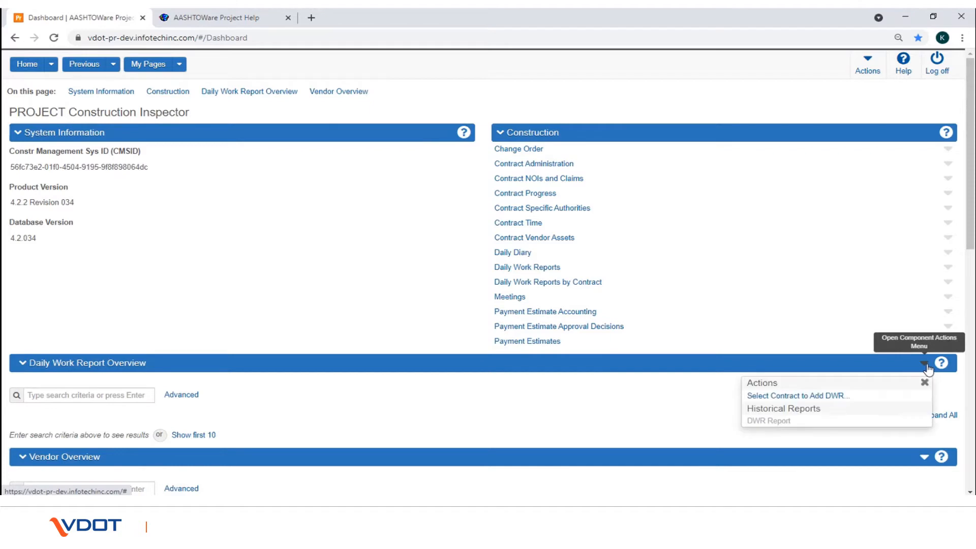
left_click(928, 369)
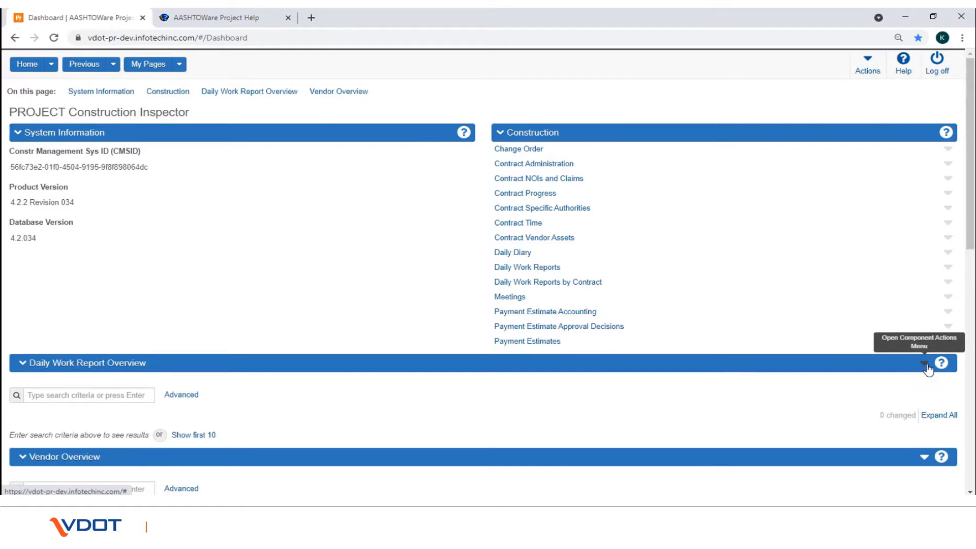
left_click(949, 255)
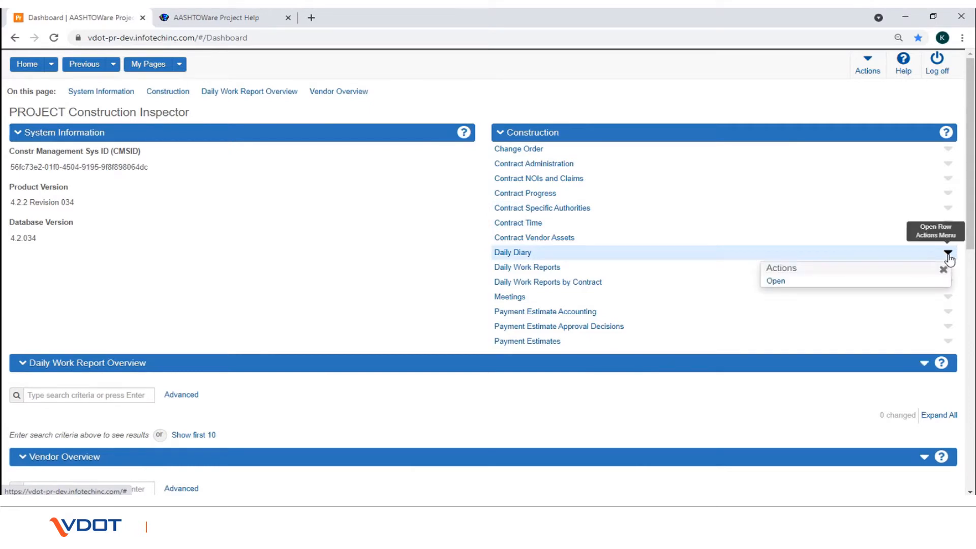
left_click(949, 256)
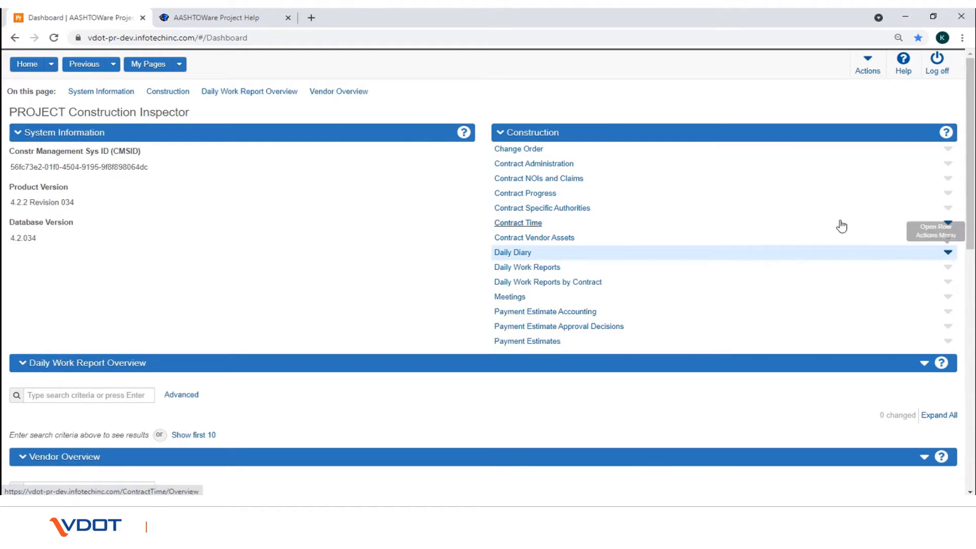
key("ctrl+2")
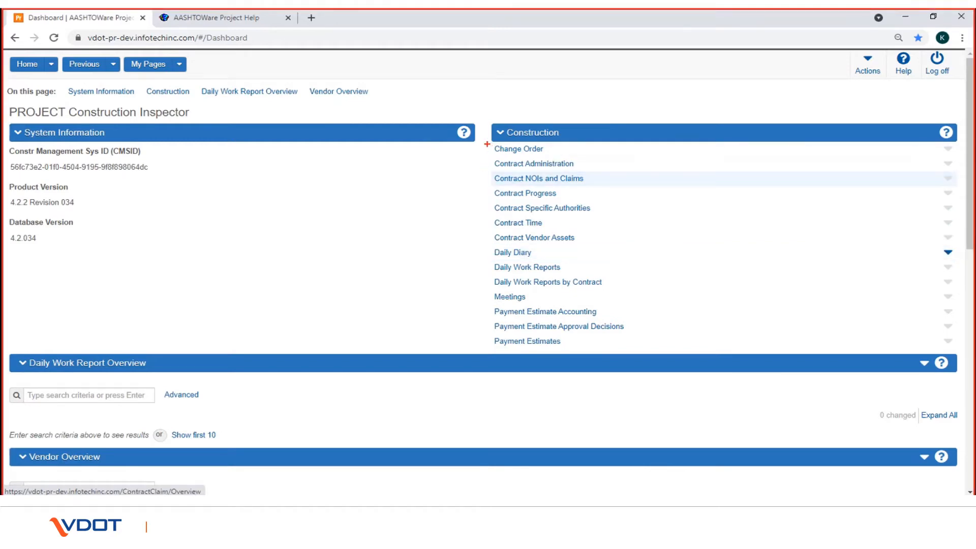
left_click_drag(488, 145, 662, 350)
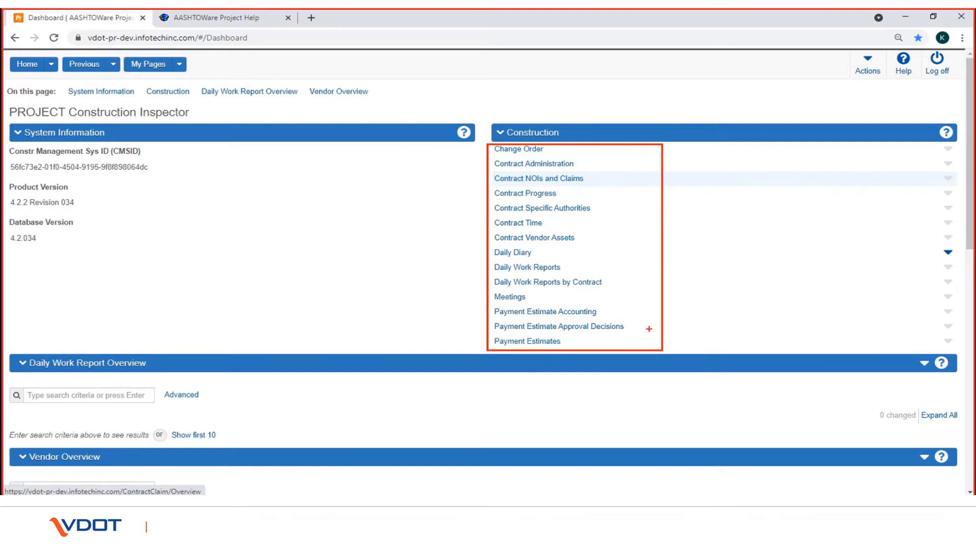
key("Escape")
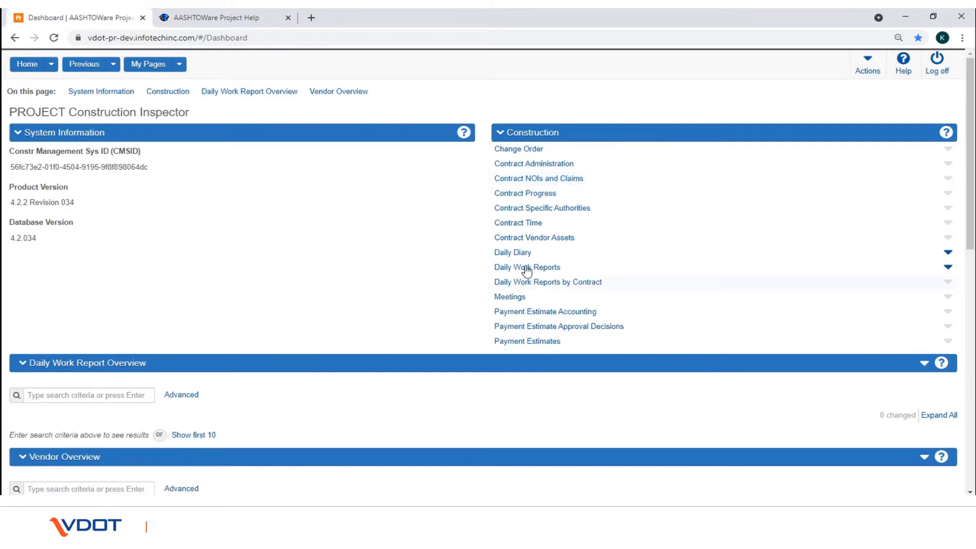
left_click(520, 253)
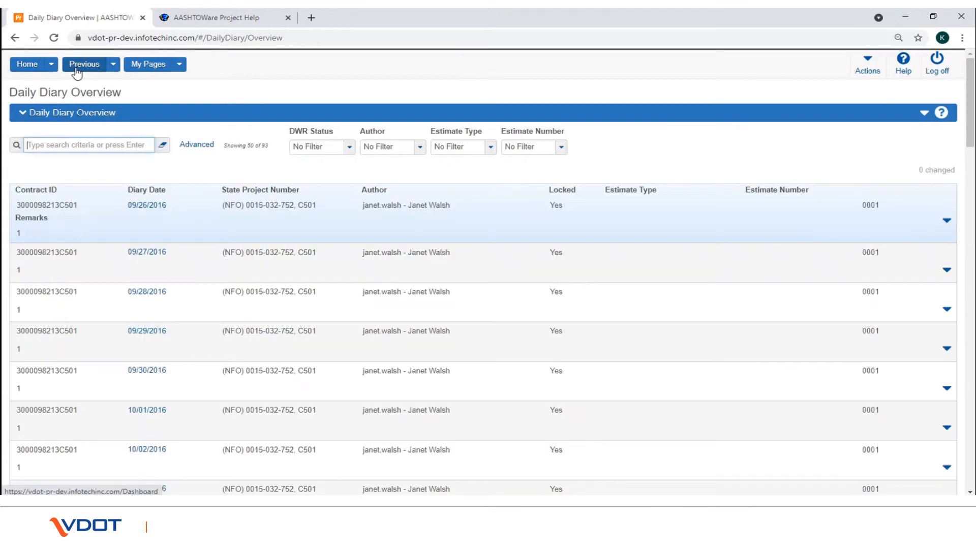
left_click(77, 68)
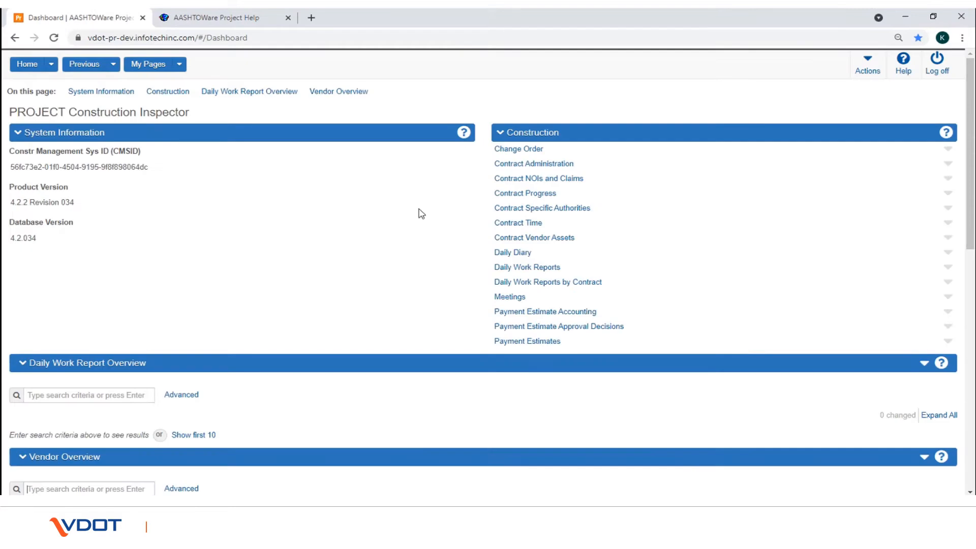
key("ctrl+2")
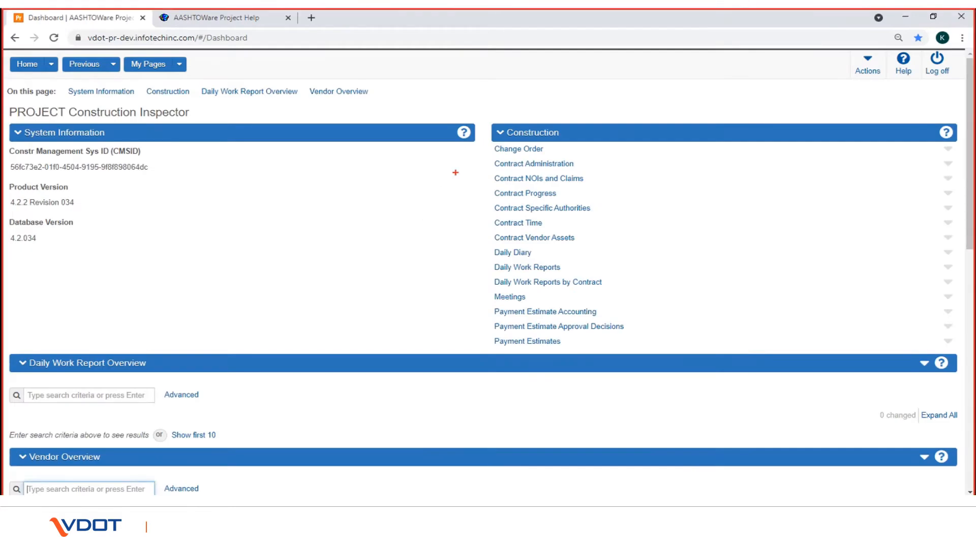
left_click_drag(481, 114, 673, 352)
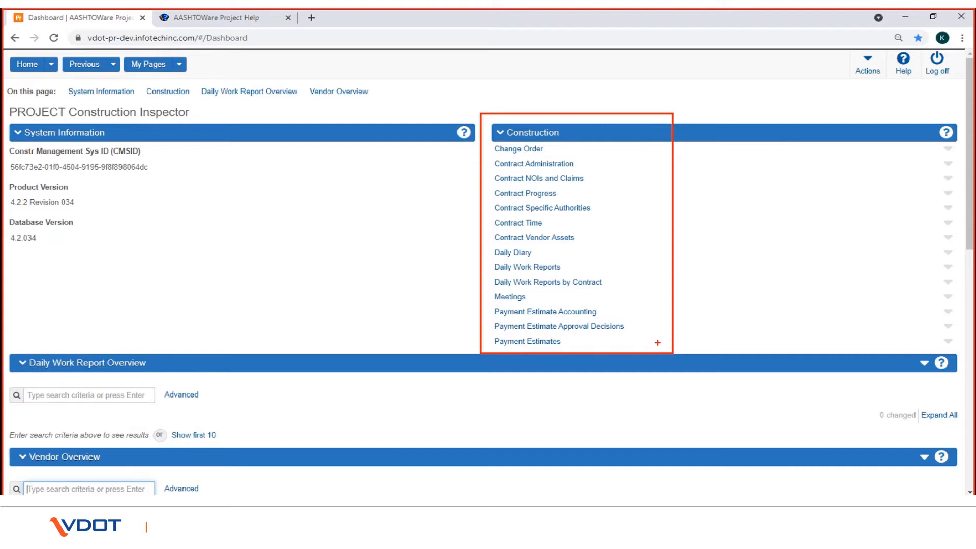
key("Escape")
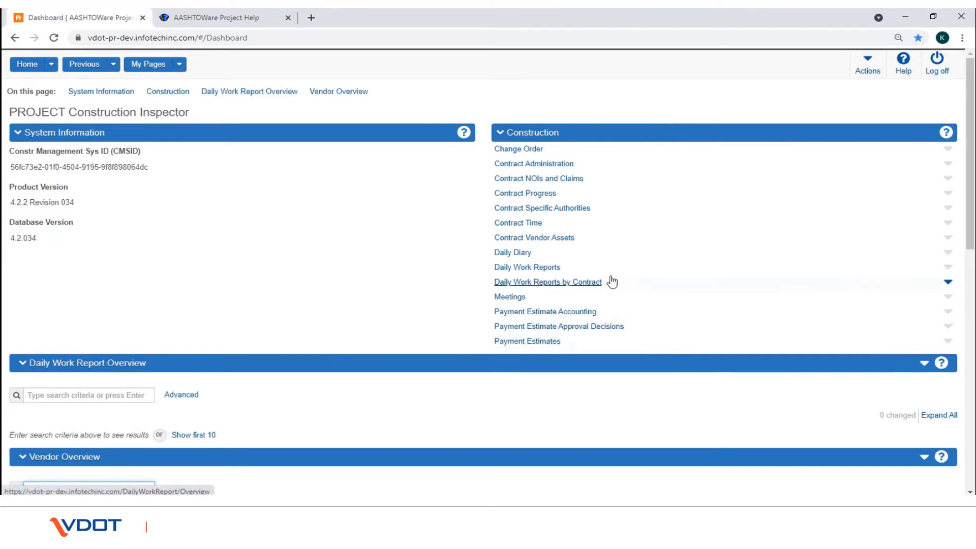
Open the All Daily Work Report overview from the Construction links.
left_click(543, 269)
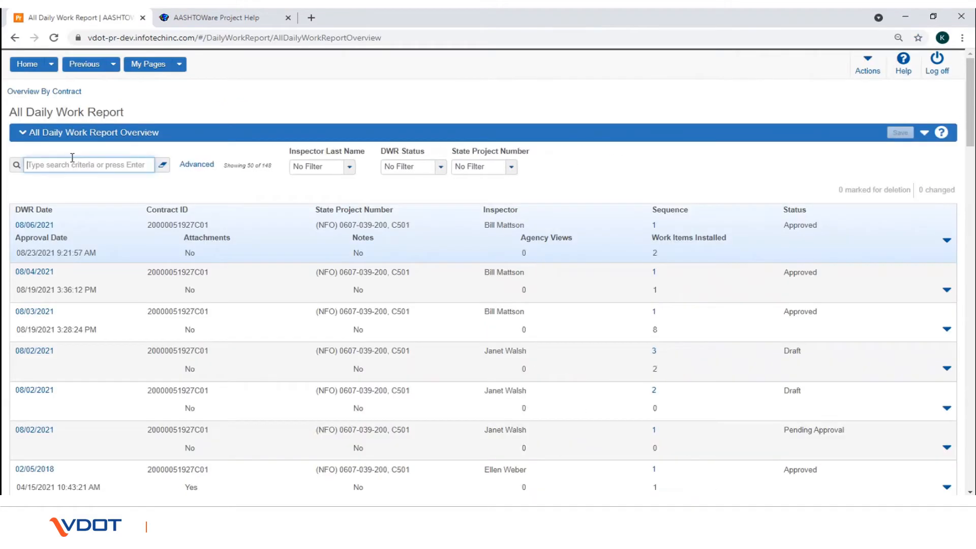
key("ctrl+2")
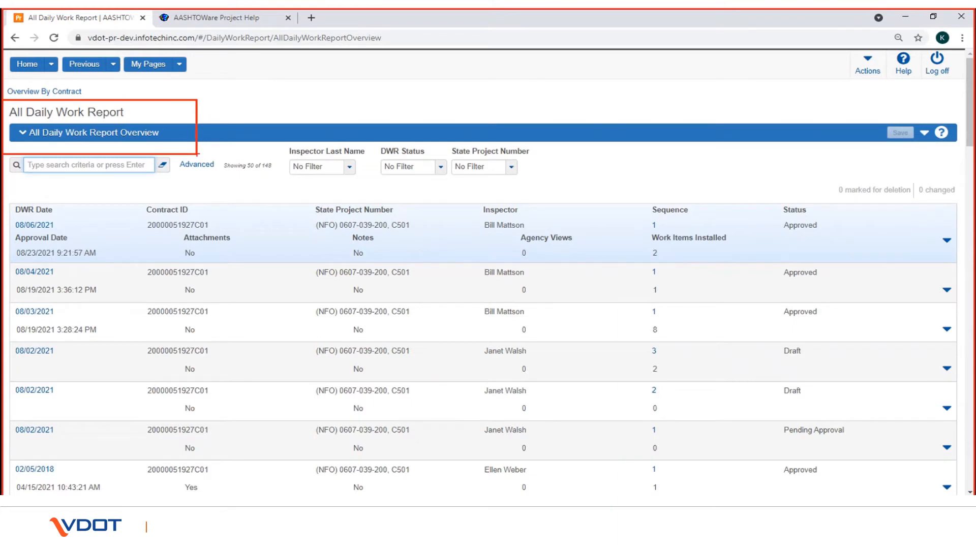
key("Escape")
key("ctrl+2")
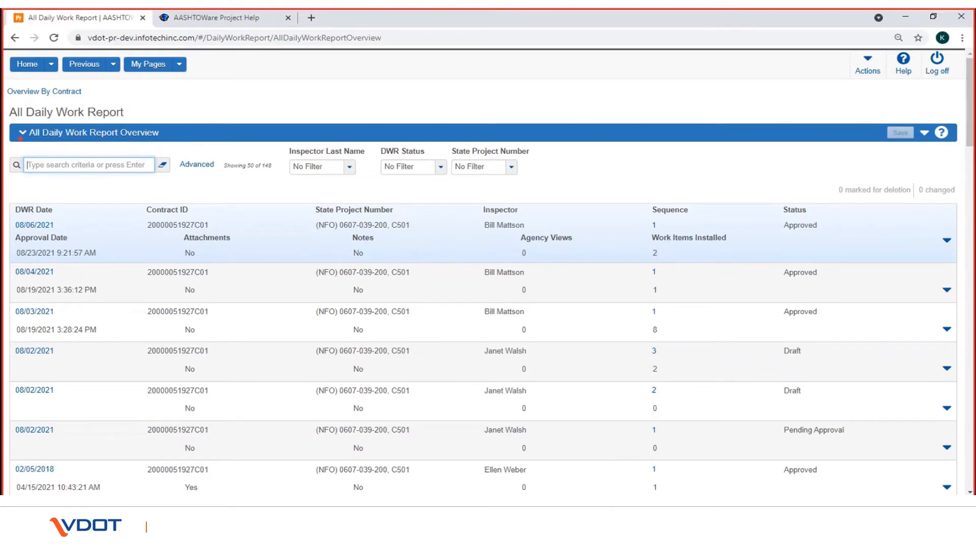
mouse_move(6, 145)
left_mouse_down()
mouse_move(43, 164)
mouse_move(320, 192)
mouse_move(543, 184)
left_mouse_up()
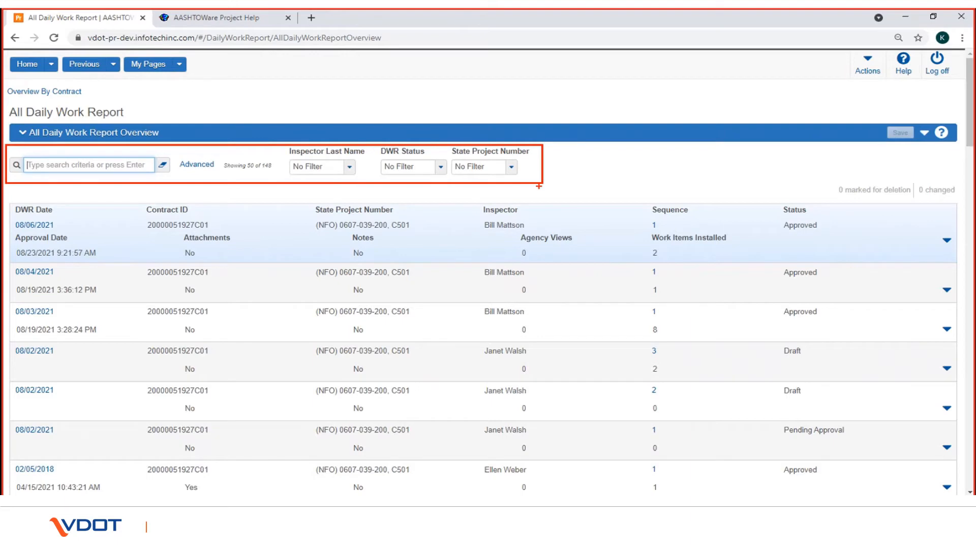
key("Escape")
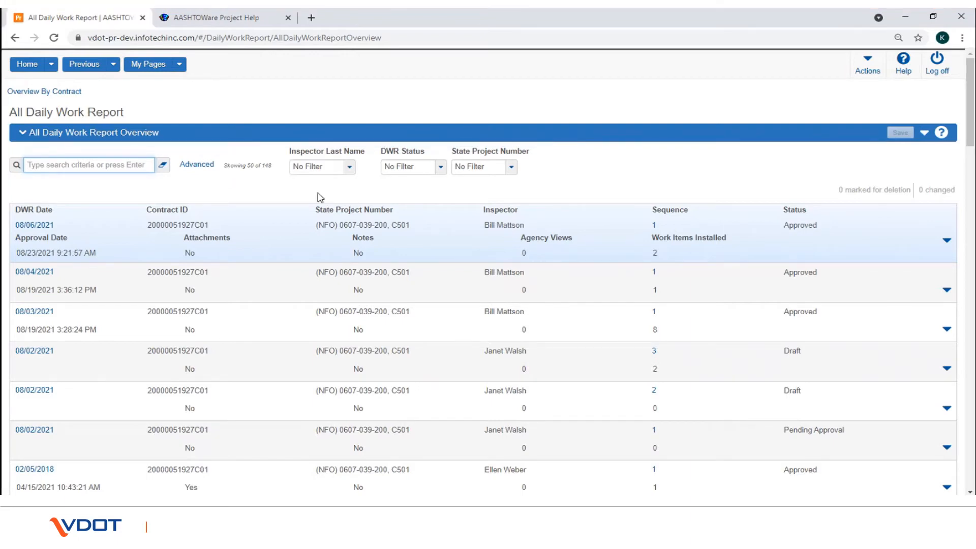
Review the Inspector and DWR Status filters, test a 2000 search, clear it, and load the first reports.
left_click(351, 169)
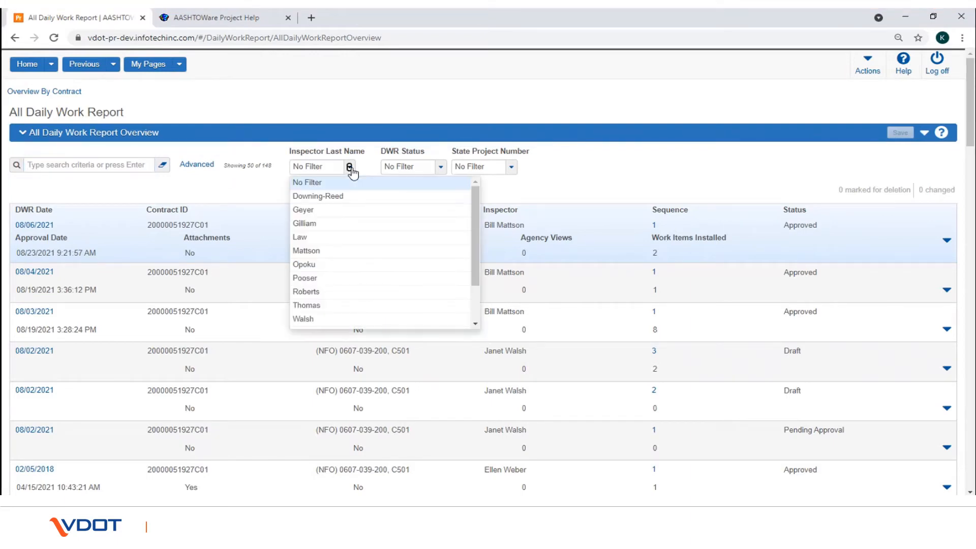
left_click(441, 166)
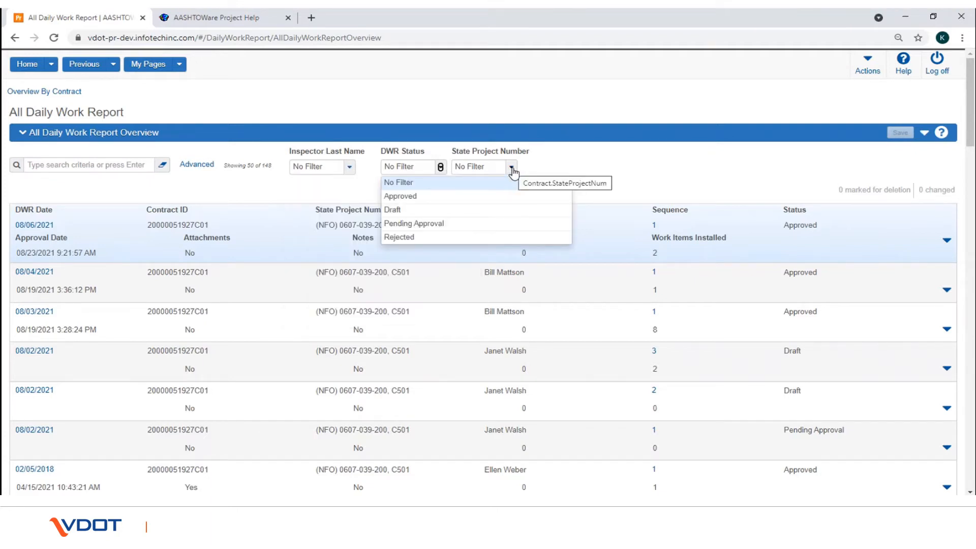
left_click(138, 165)
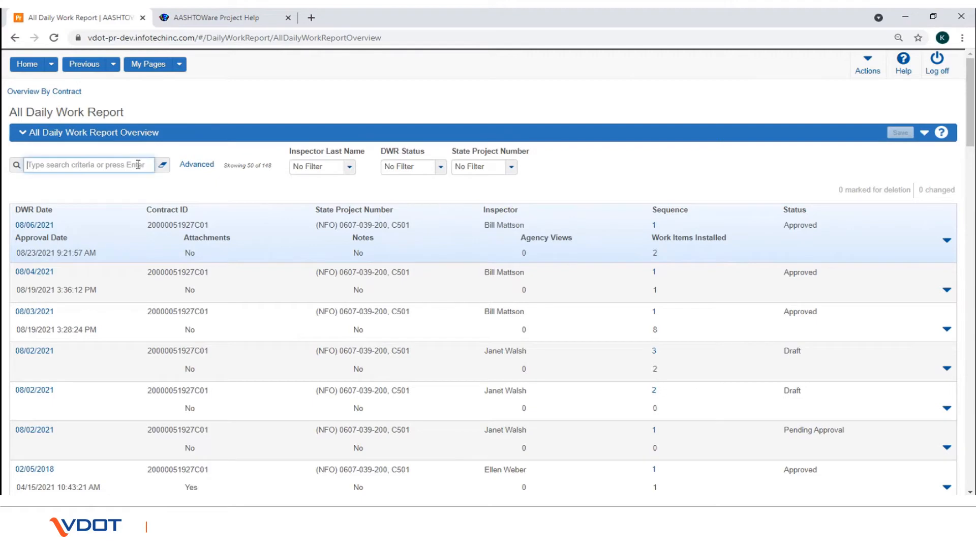
type("2000")
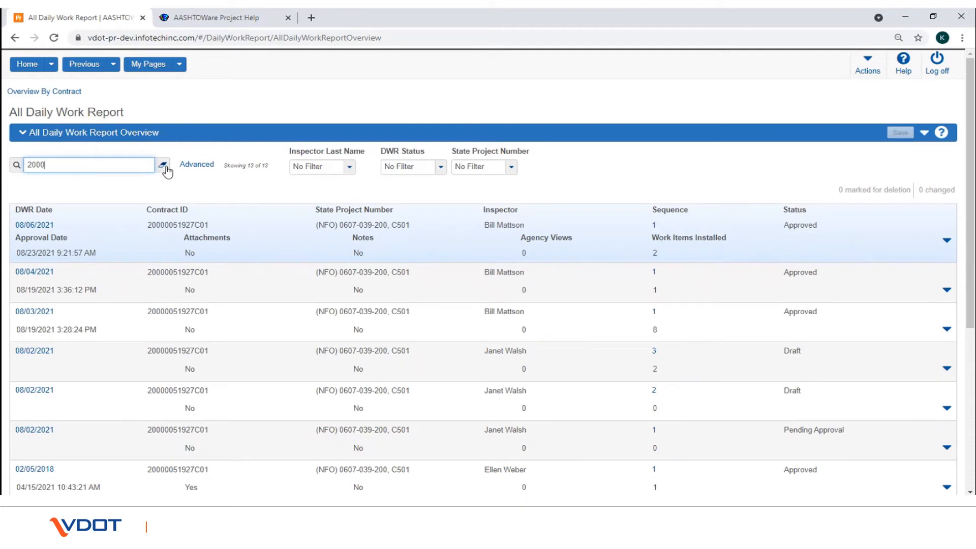
left_click(163, 166)
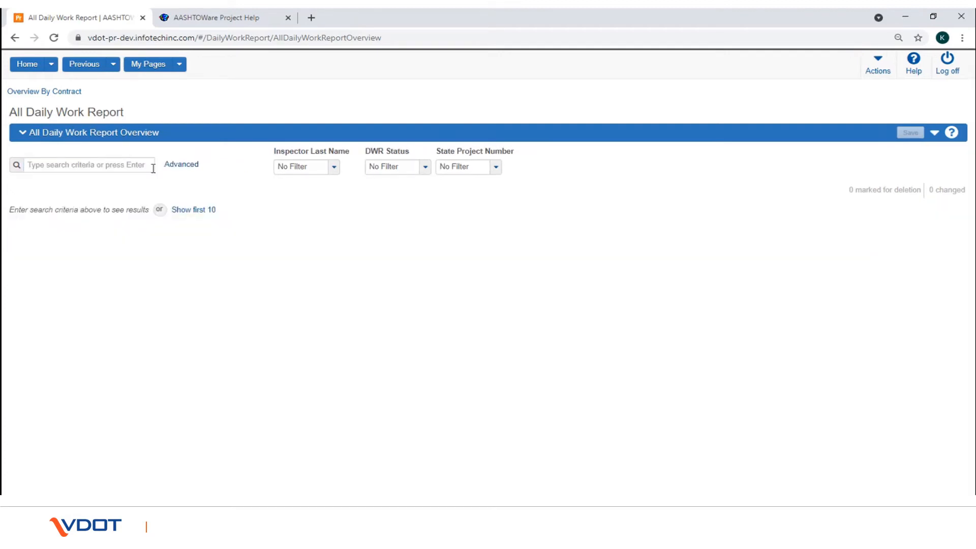
left_click(190, 212)
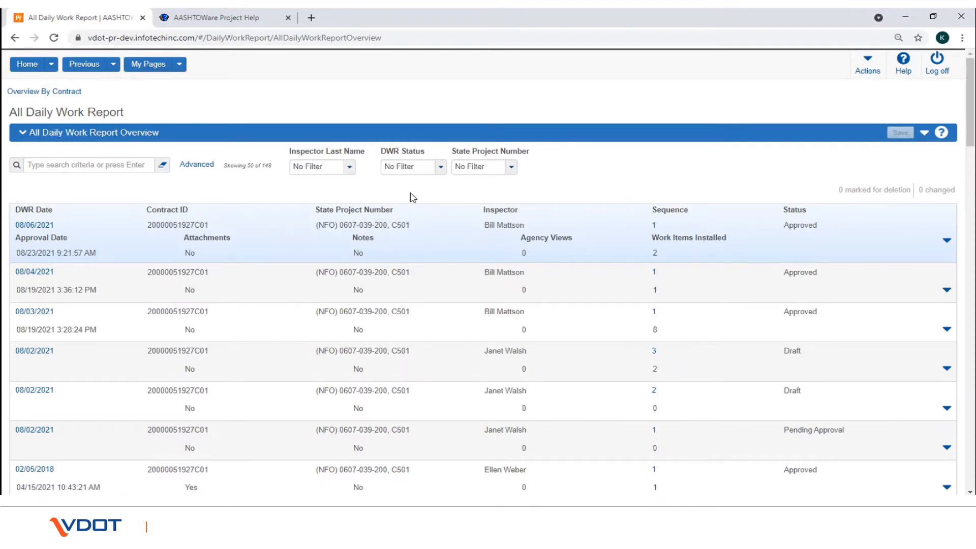
left_click(21, 134)
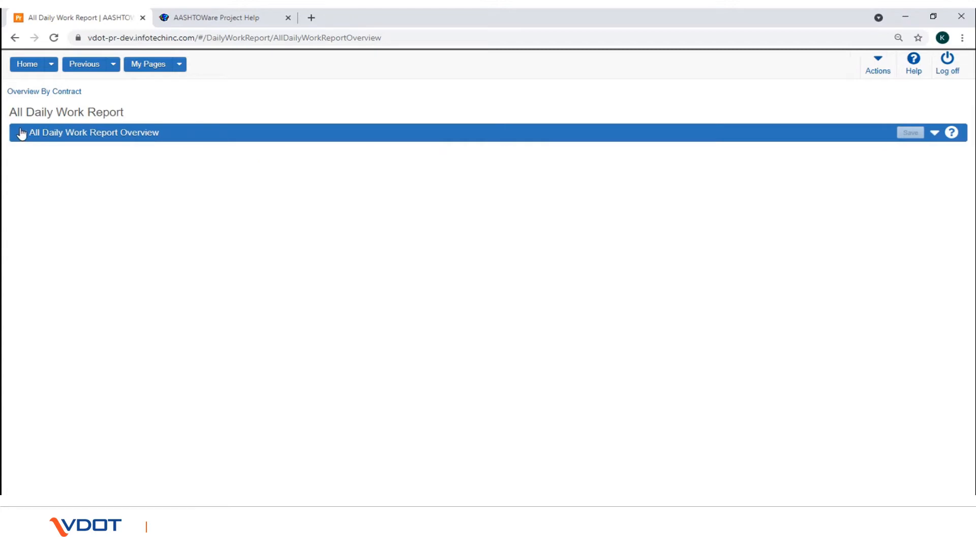
left_click(21, 134)
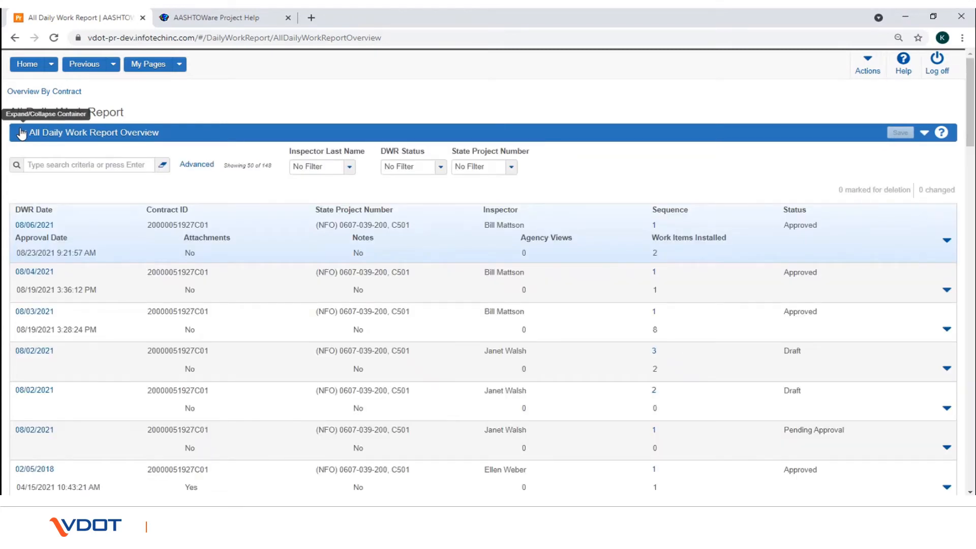
left_click(926, 137)
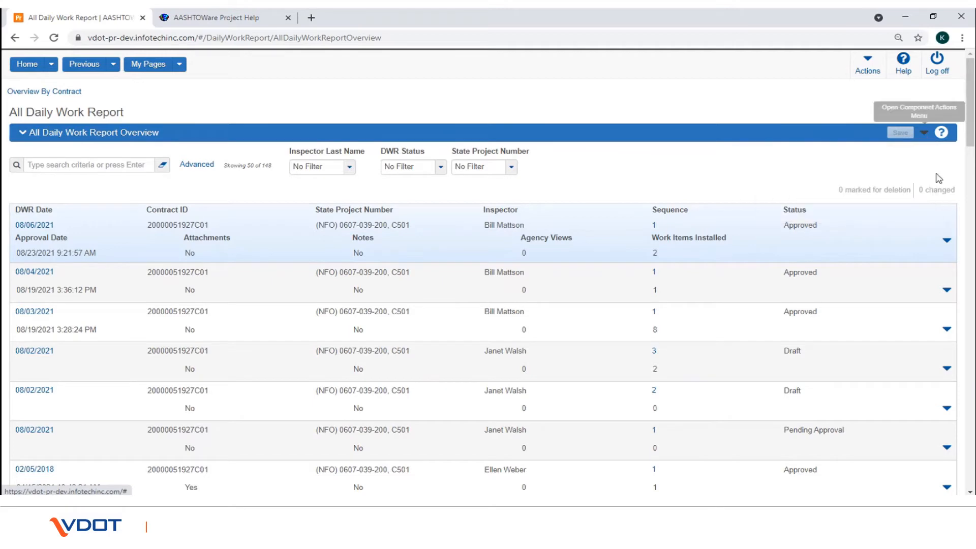
left_click(946, 241)
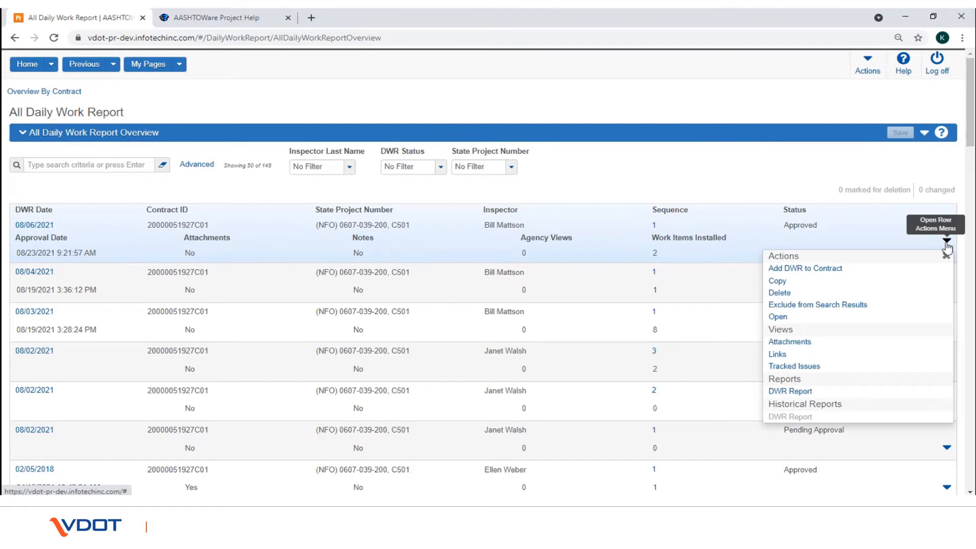
left_click(755, 167)
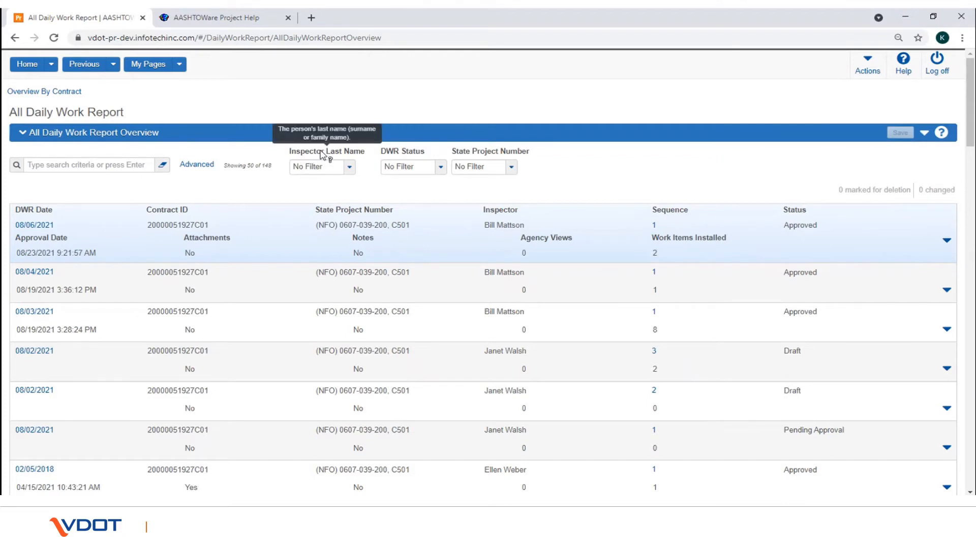
mouse_move(349, 215)
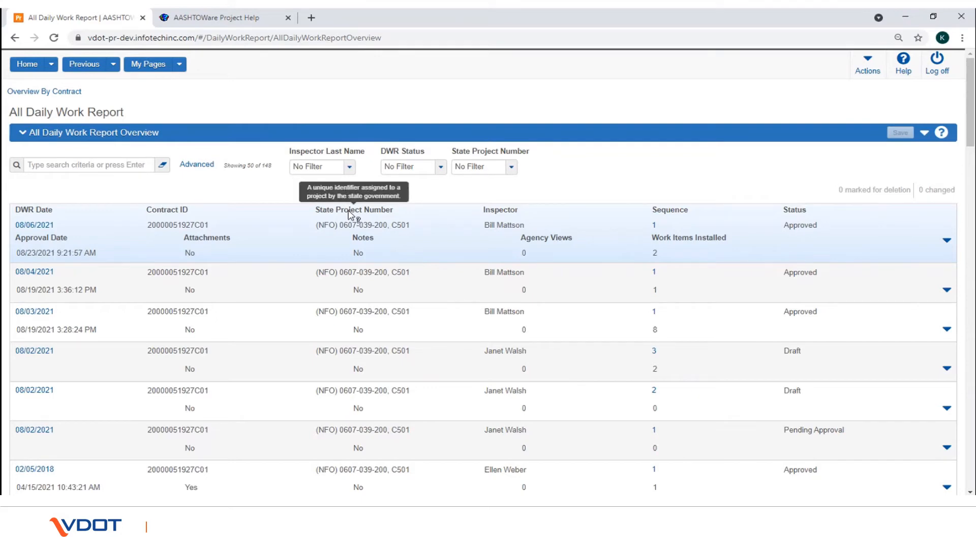
left_click(44, 227)
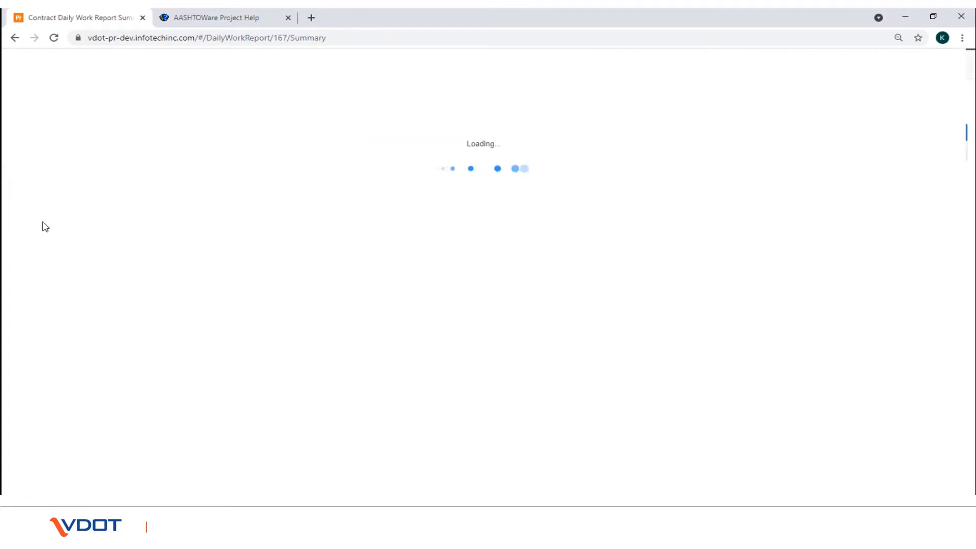
key("ctrl+2")
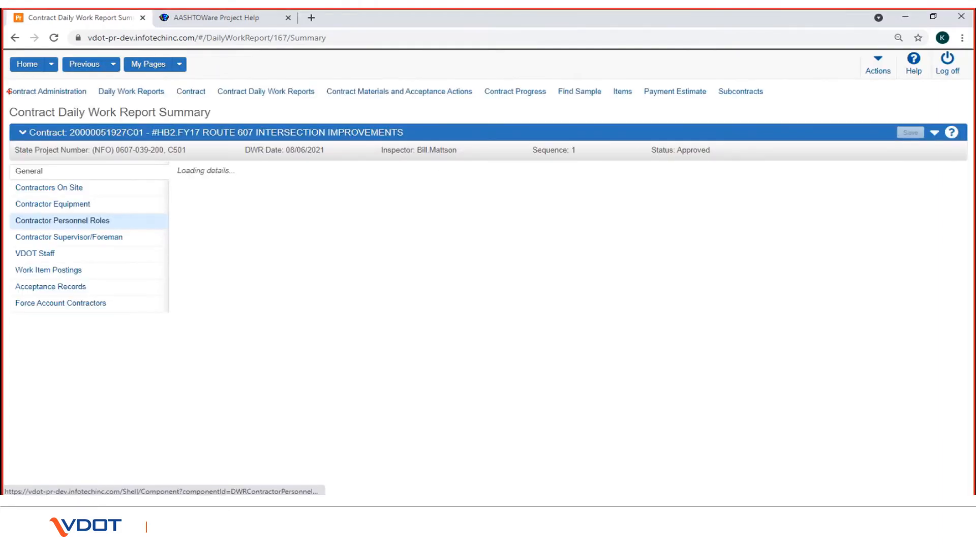
left_click_drag(11, 99, 251, 117)
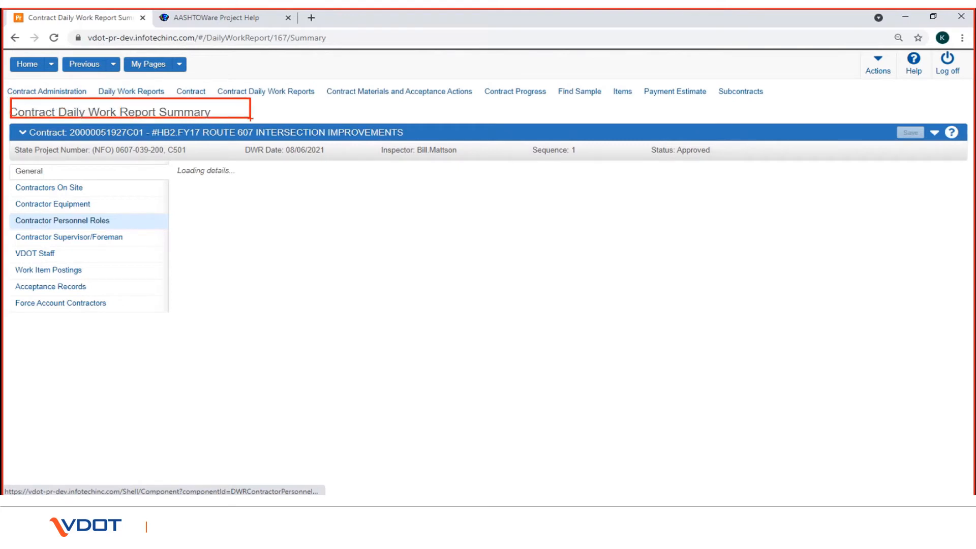
key("Escape")
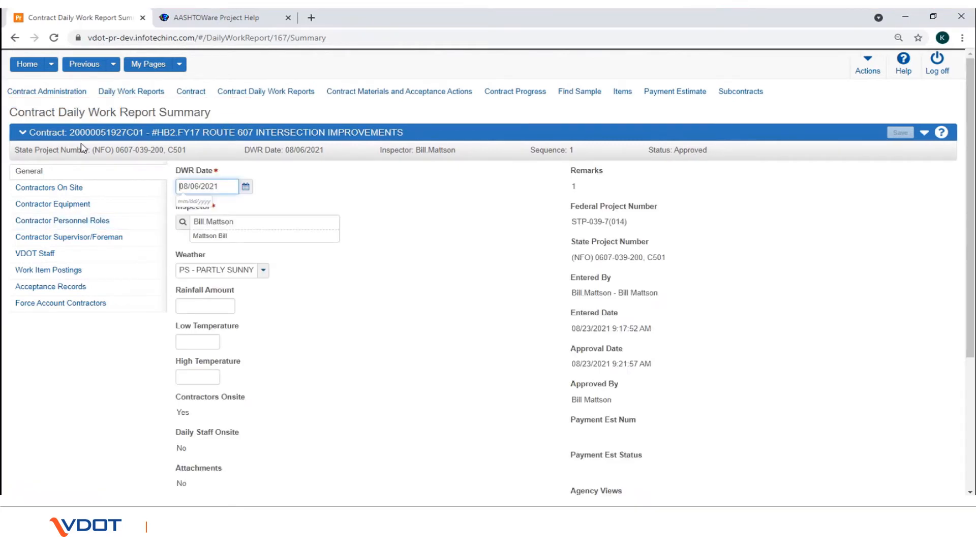
key("ctrl+2")
mouse_move(9, 153)
left_mouse_down()
mouse_move(113, 285)
mouse_move(136, 331)
left_mouse_up()
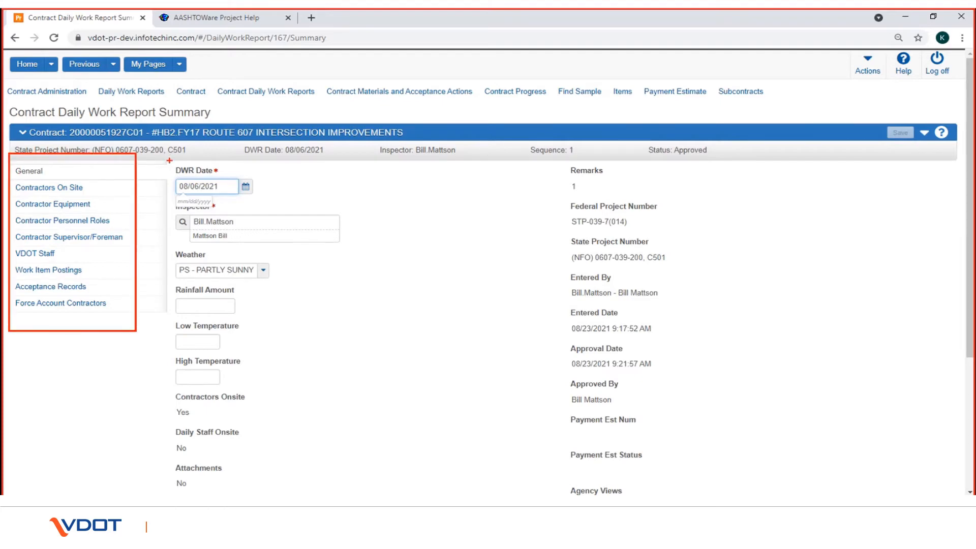
mouse_move(170, 161)
left_mouse_down()
mouse_move(509, 438)
mouse_move(788, 496)
left_mouse_up()
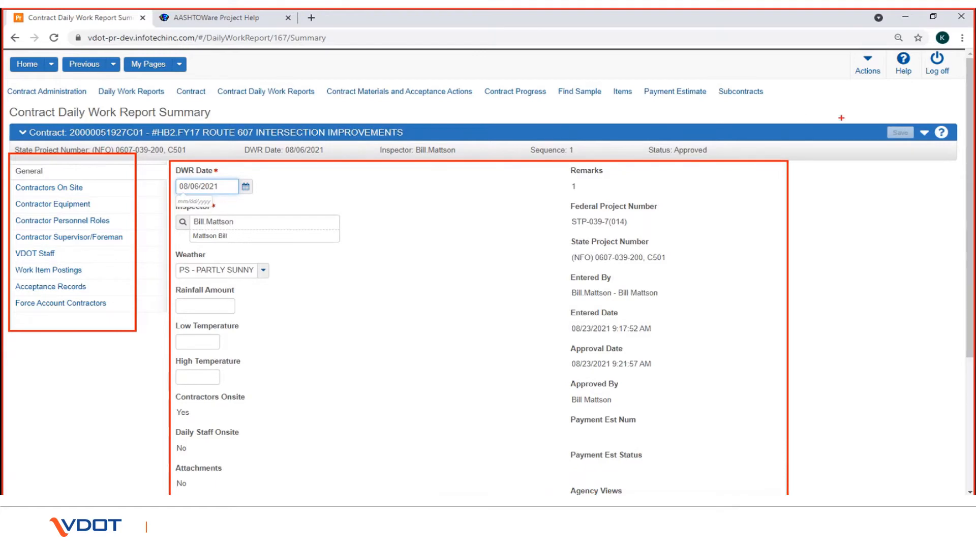
left_click_drag(862, 116, 932, 156)
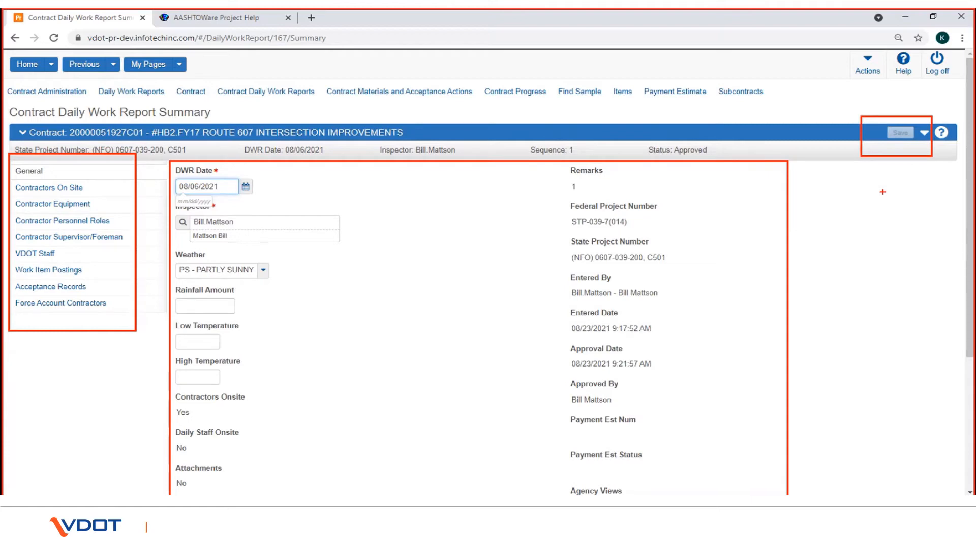
key("Escape")
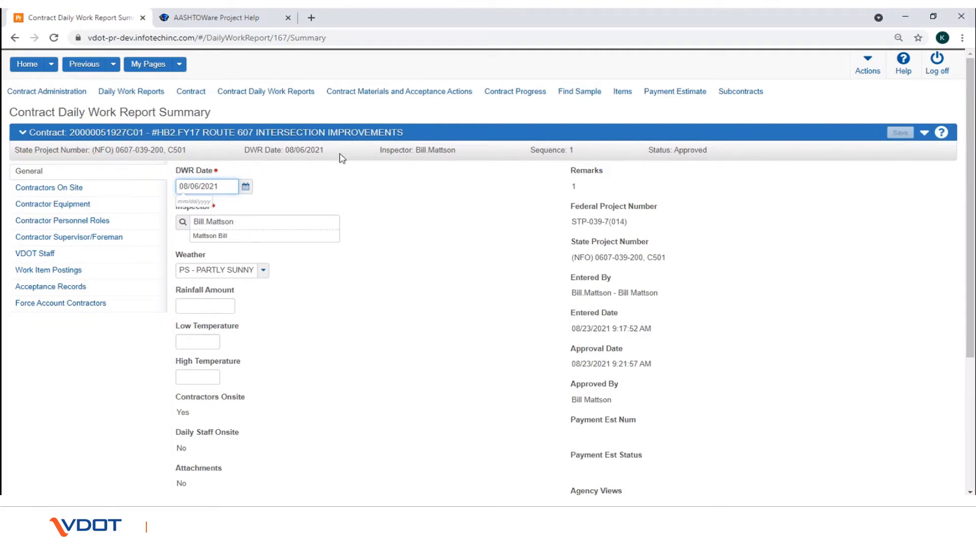
Return to the report's General details and check the DWR Date calendar.
left_click(38, 187)
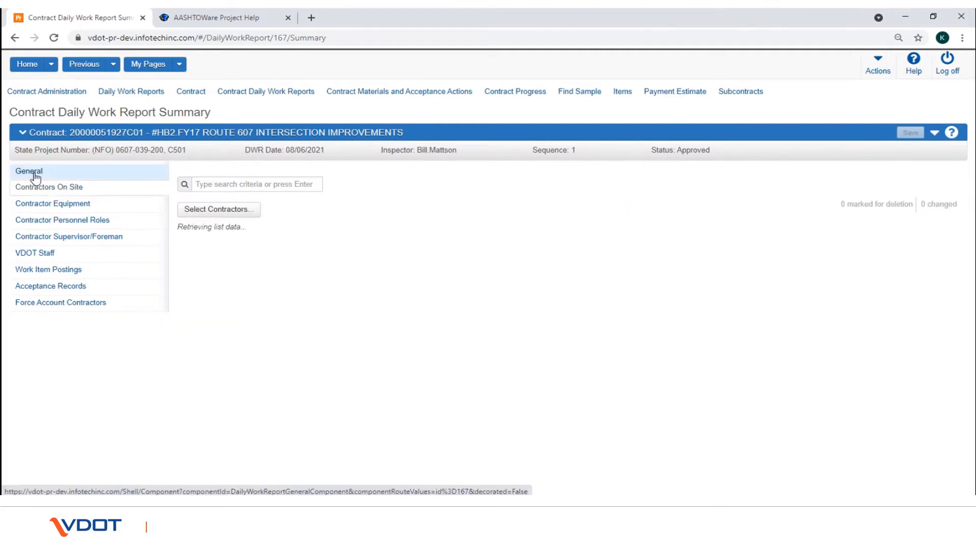
left_click(34, 173)
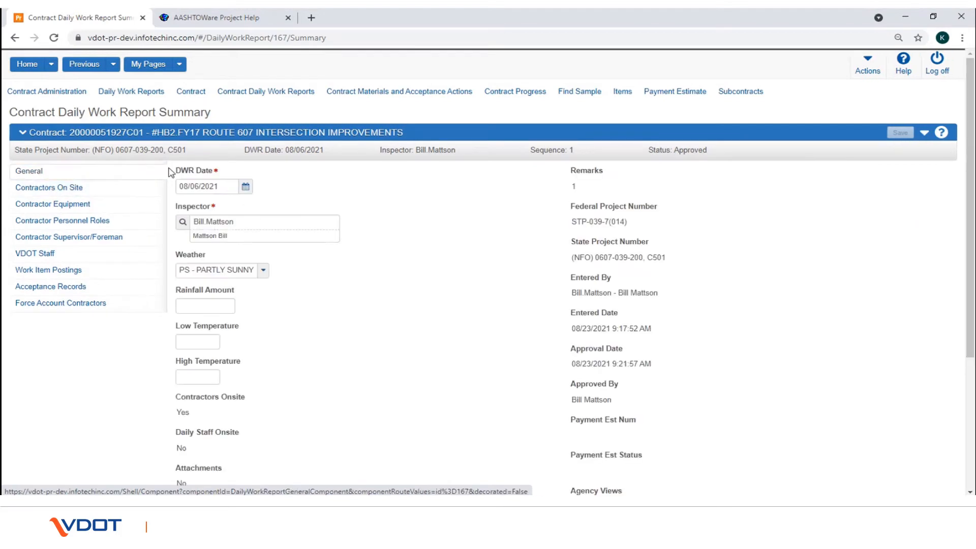
left_click(245, 187)
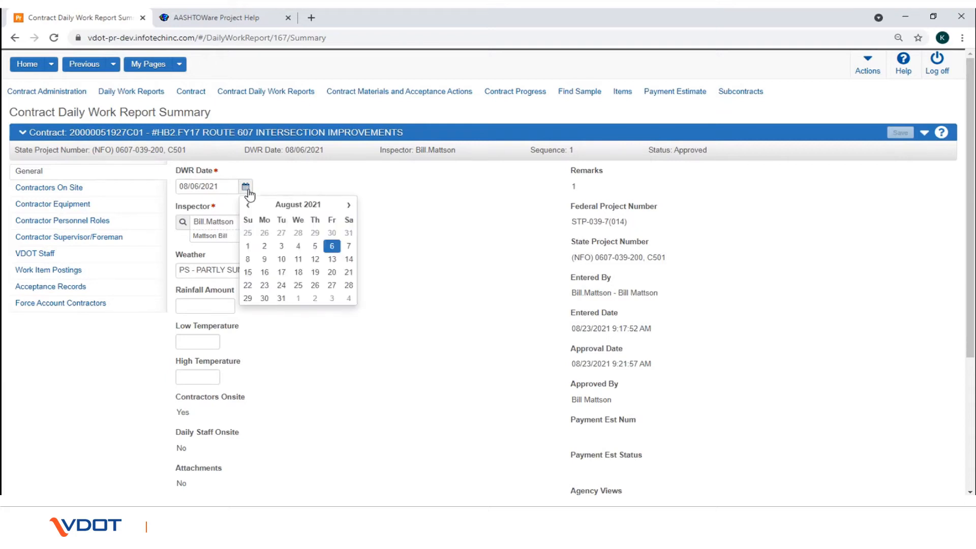
left_click(279, 185)
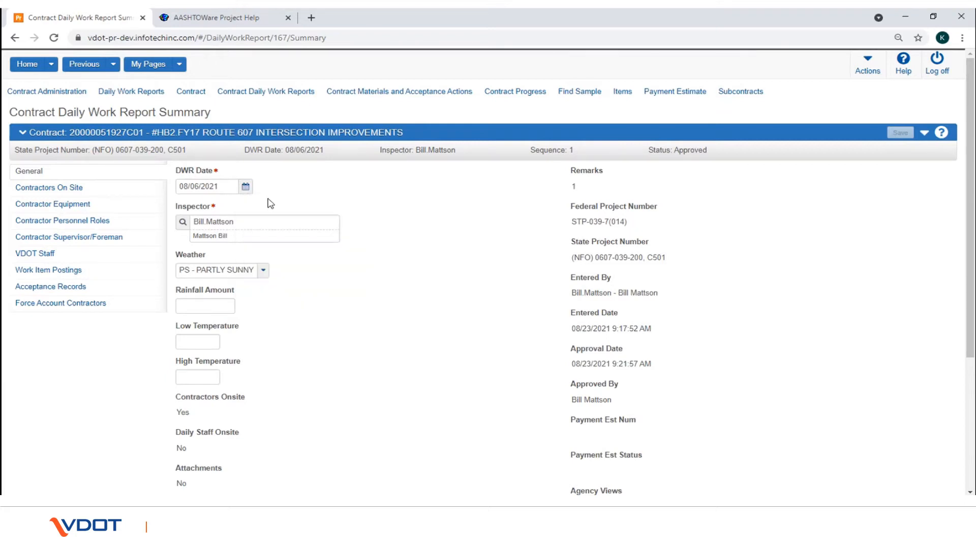
Re-pick the same inspector from the lookup, keep PS - PARTLY SUNNY weather, and visit Rainfall and Low Temperature.
left_click(247, 222)
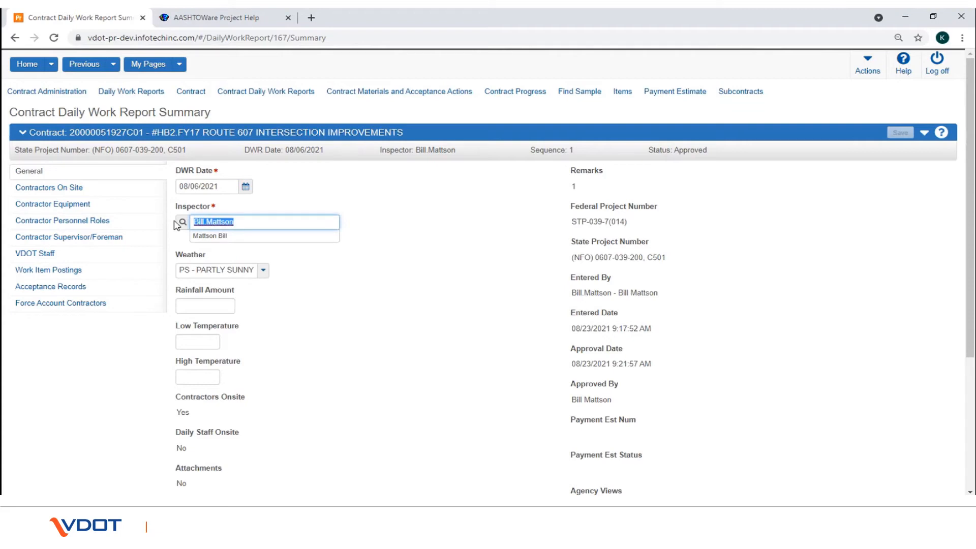
type("Bill")
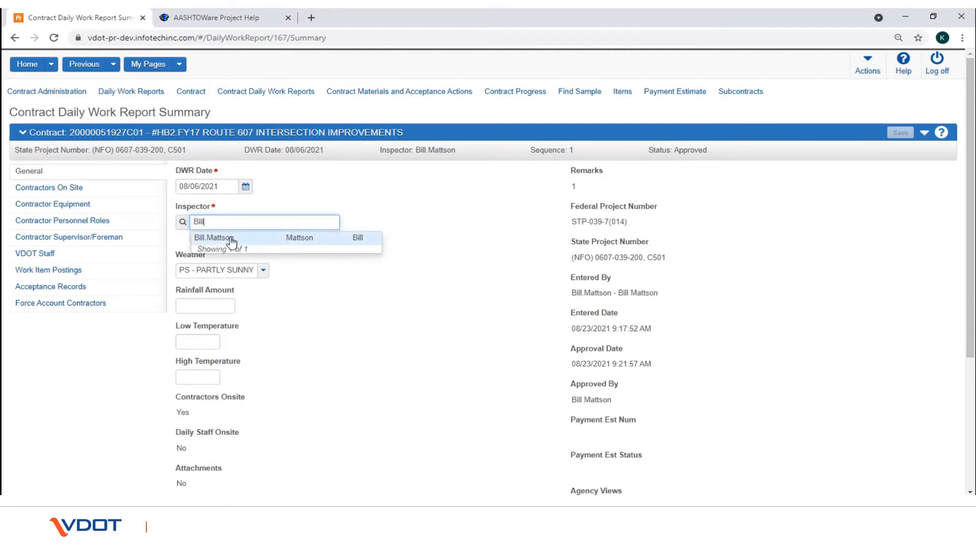
left_click(231, 239)
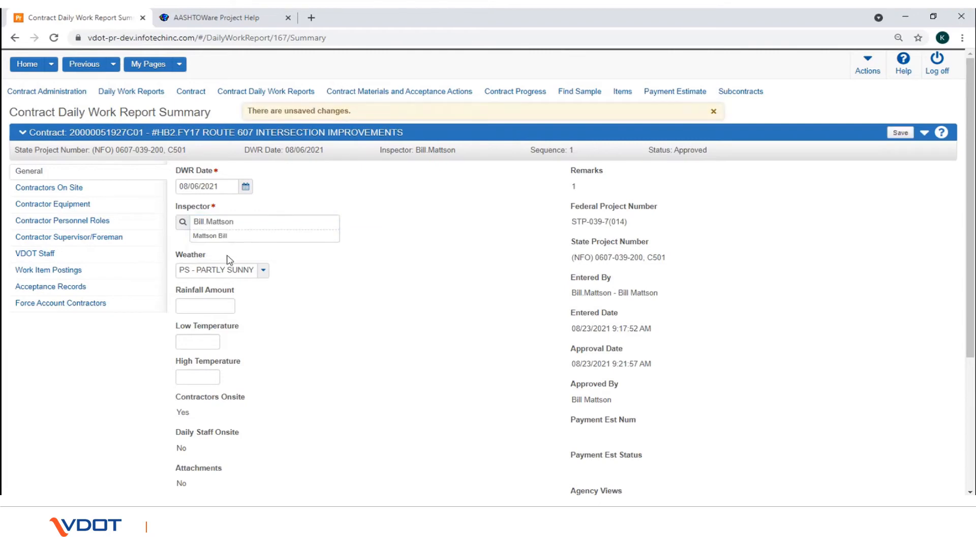
left_click(264, 274)
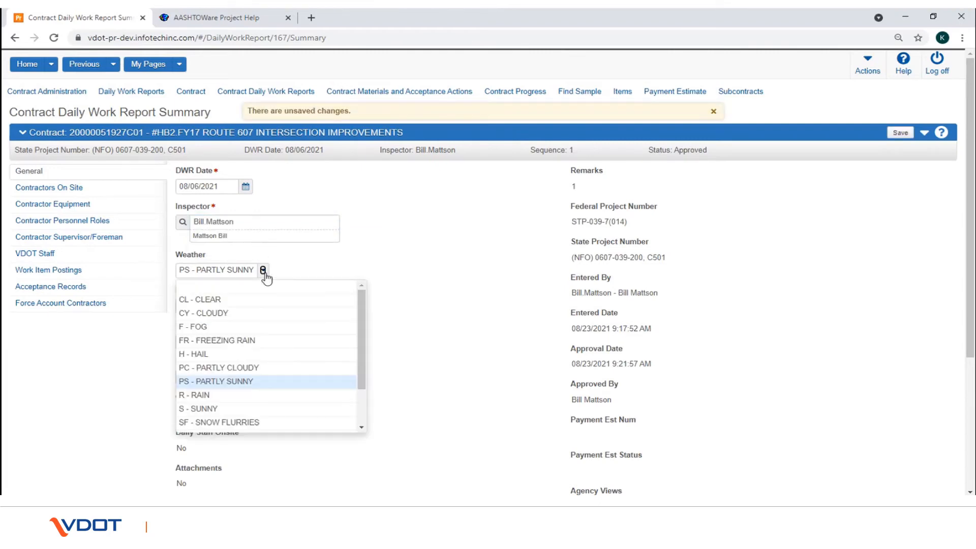
left_click(264, 273)
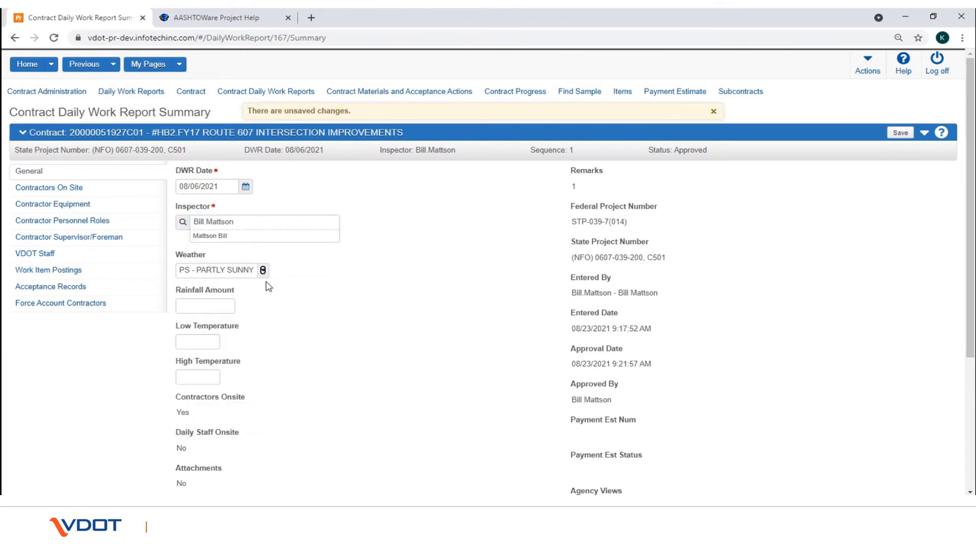
left_click(224, 306)
left_click(206, 342)
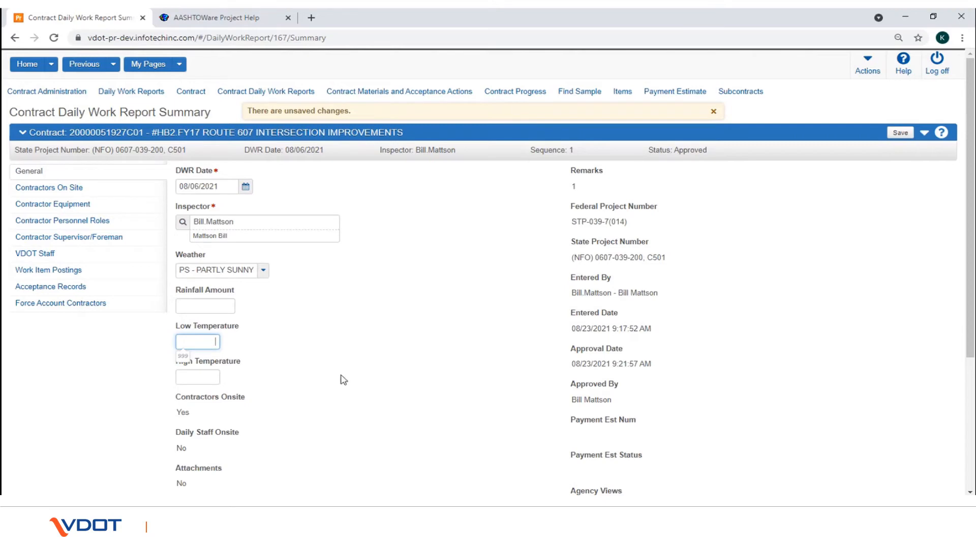
scroll(342, 378, "down", 2)
scroll(342, 377, "down", 1)
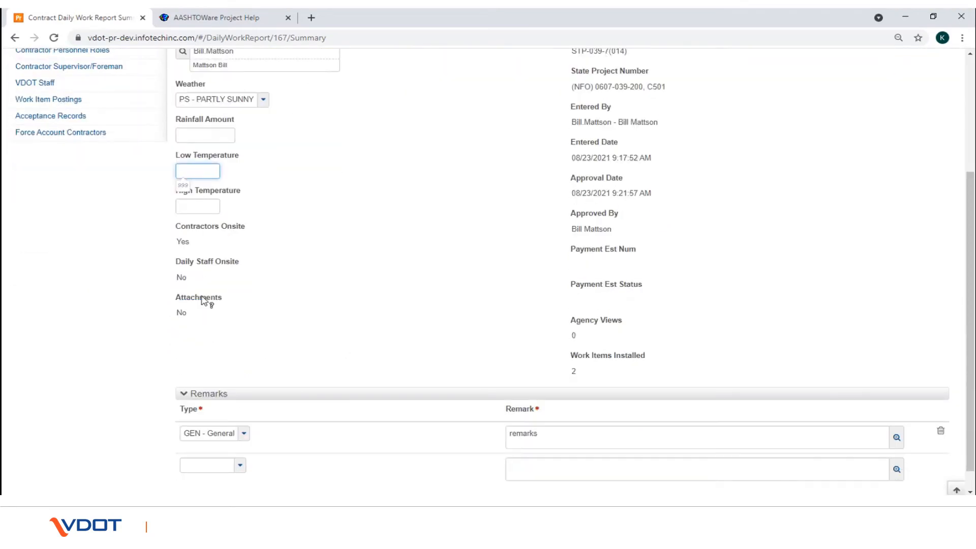
mouse_move(196, 268)
scroll(361, 292, "up", 2)
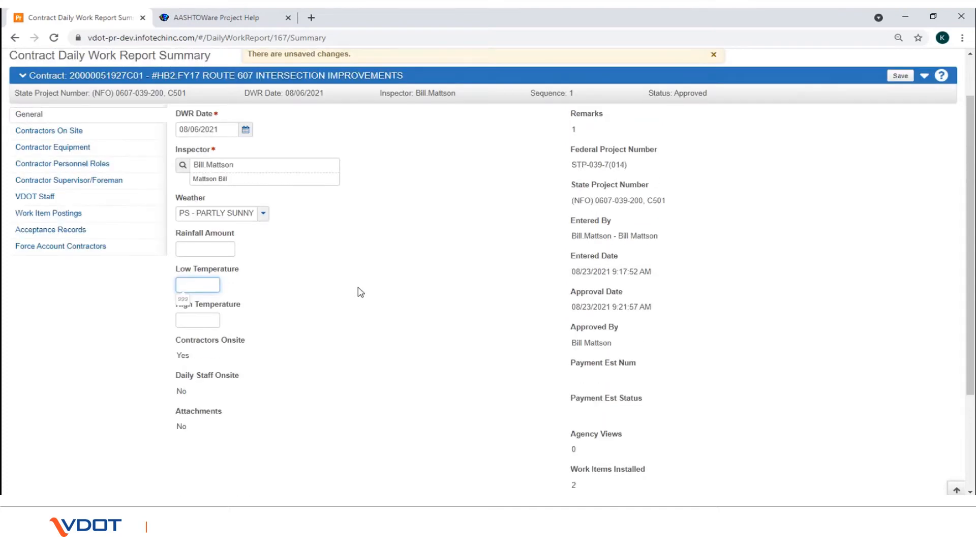
scroll(361, 292, "up", 1)
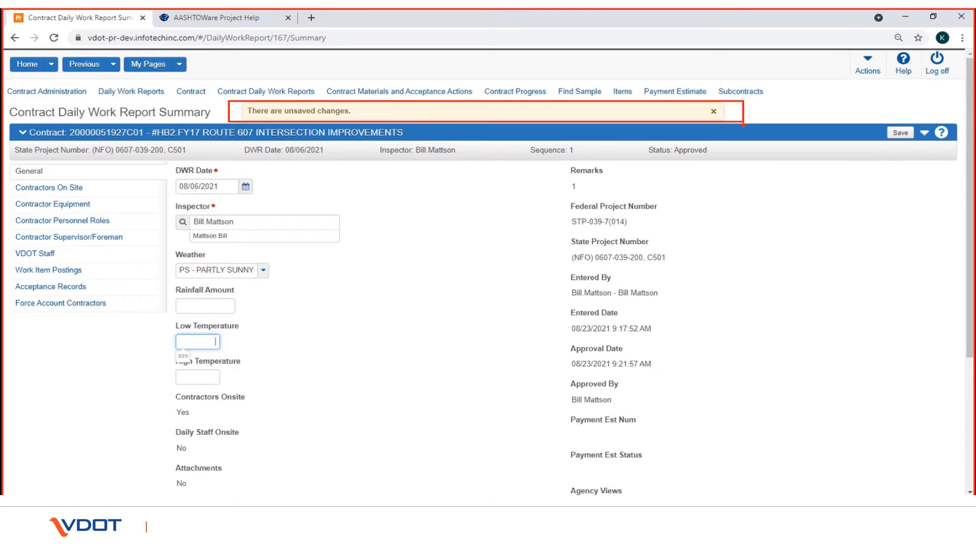
Save the daily work report using the contract header's Save button.
left_click(901, 134)
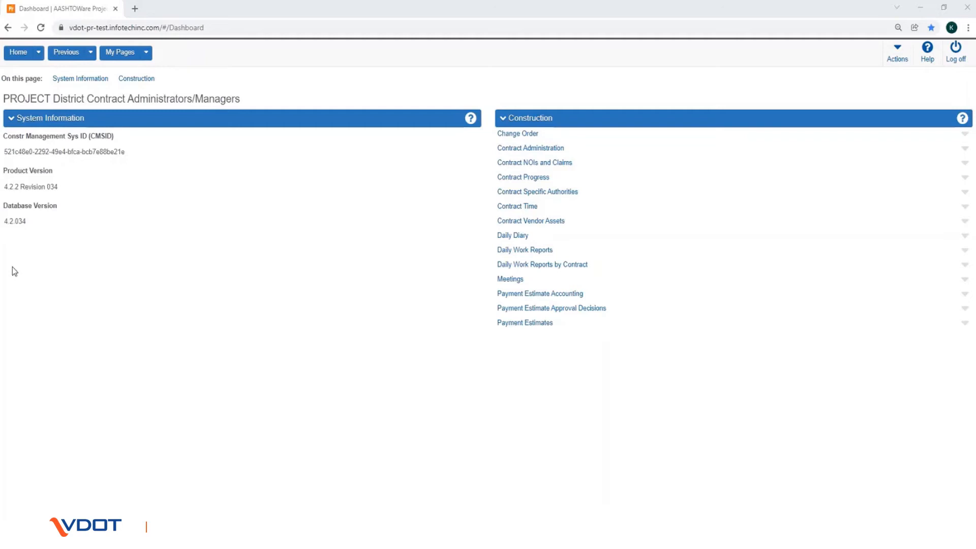
Open the Home dropdown's Switch Role list.
left_click(40, 53)
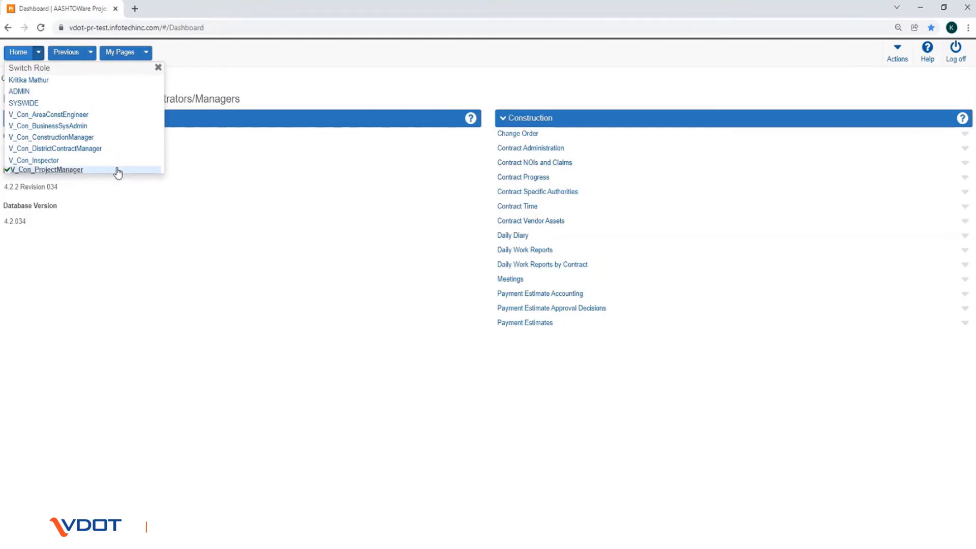
Switch to the V_Con_DistrictContractManager role.
left_click(102, 149)
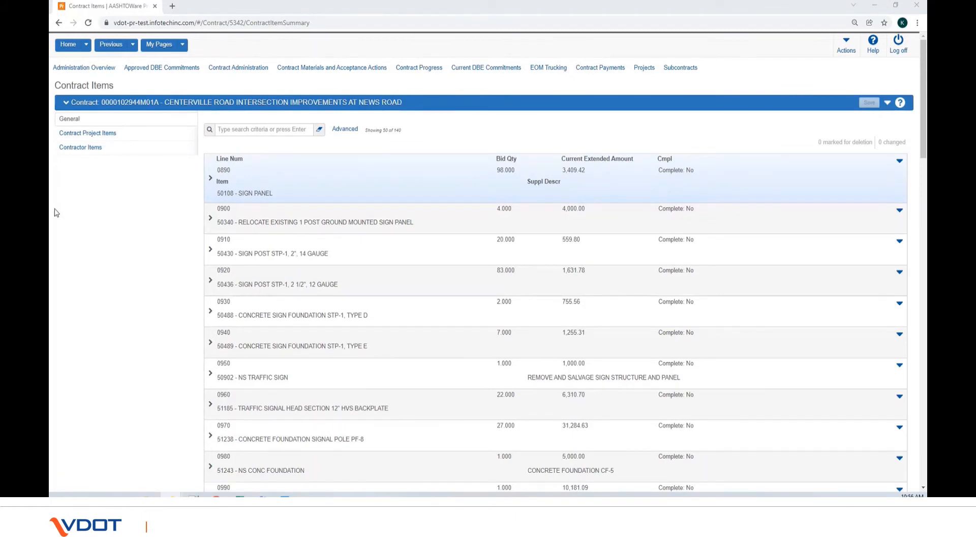
Open the Advanced filter, sort and settings panel for the Centerville Road contract items.
left_click_drag(198, 119, 332, 141)
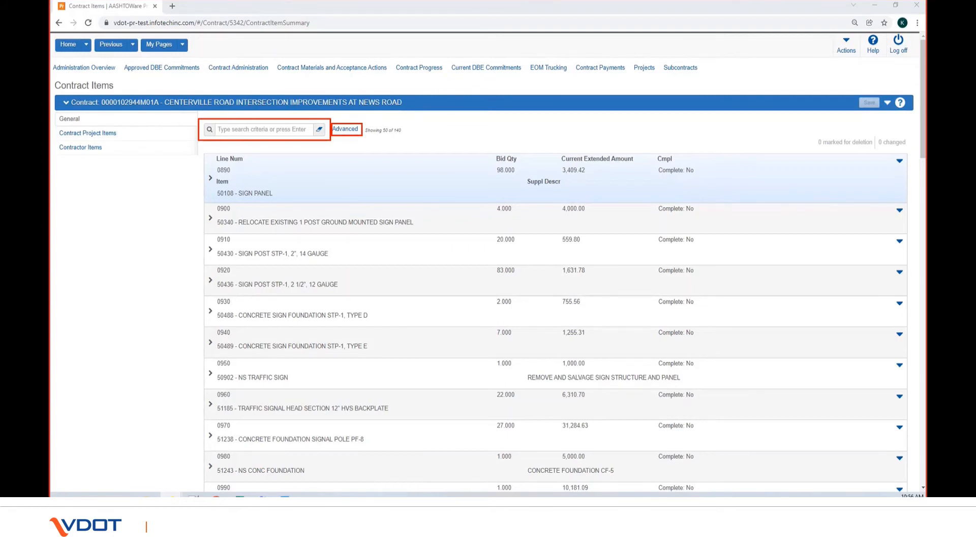
left_click(350, 130)
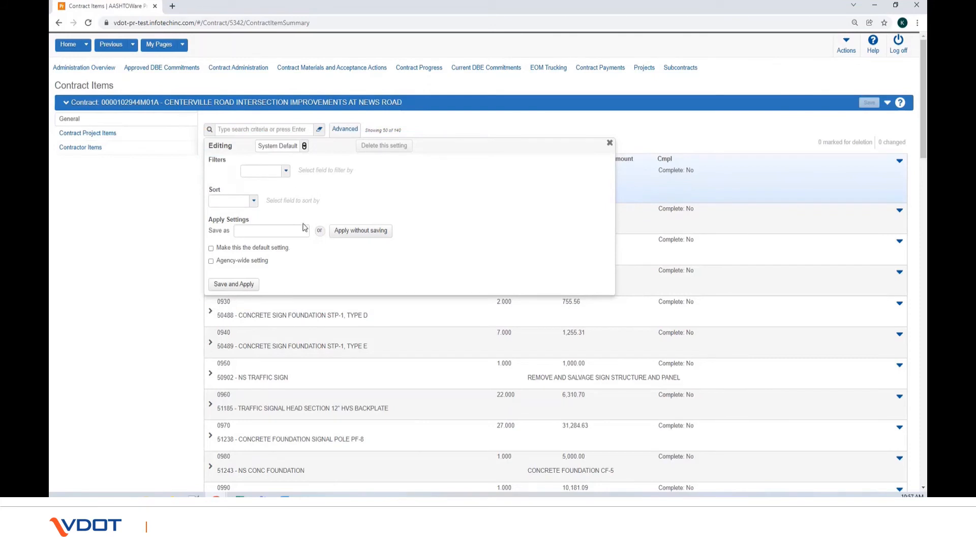
Set the first filter row to Change Order Number and list its comparison operators.
left_click(287, 172)
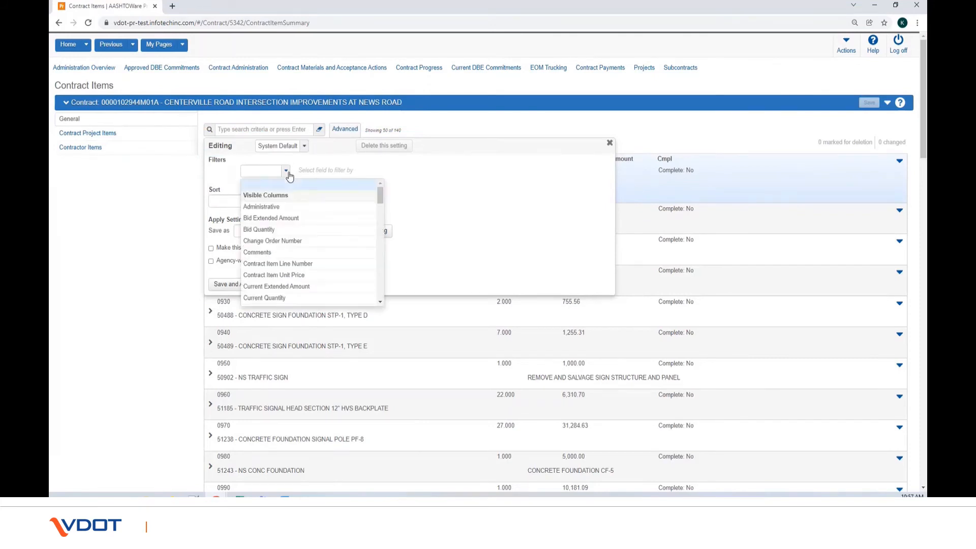
left_click(283, 241)
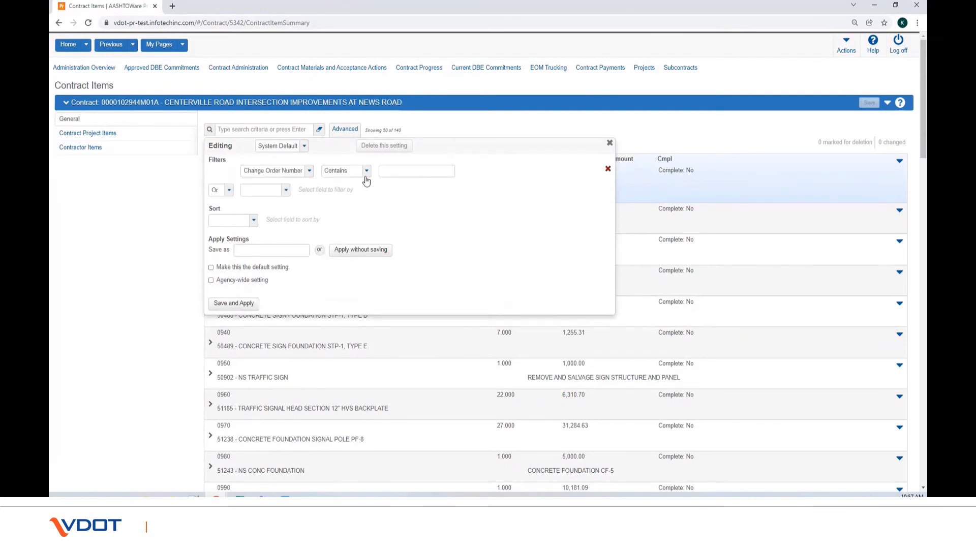
mouse_move(319, 162)
left_mouse_down()
mouse_move(359, 183)
mouse_move(374, 178)
left_mouse_up()
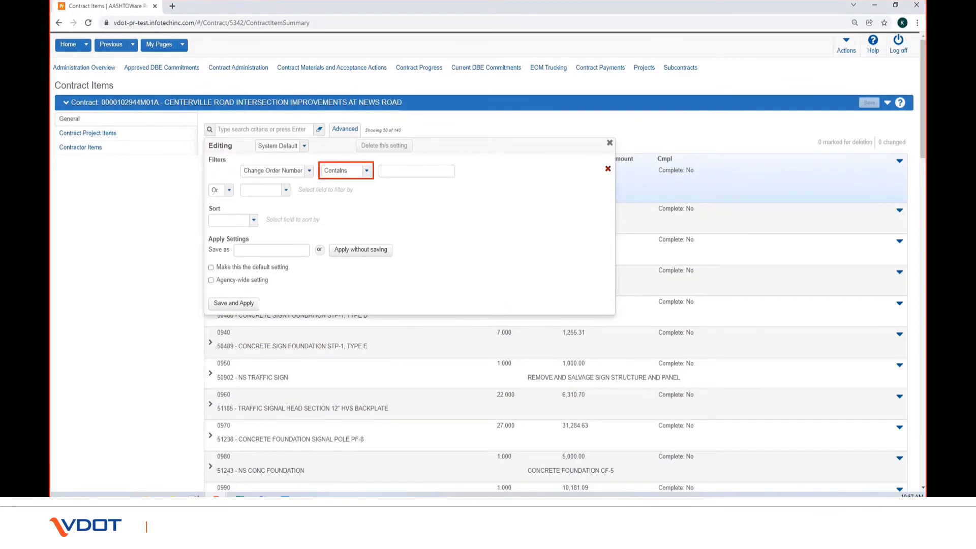
left_click_drag(377, 160, 461, 183)
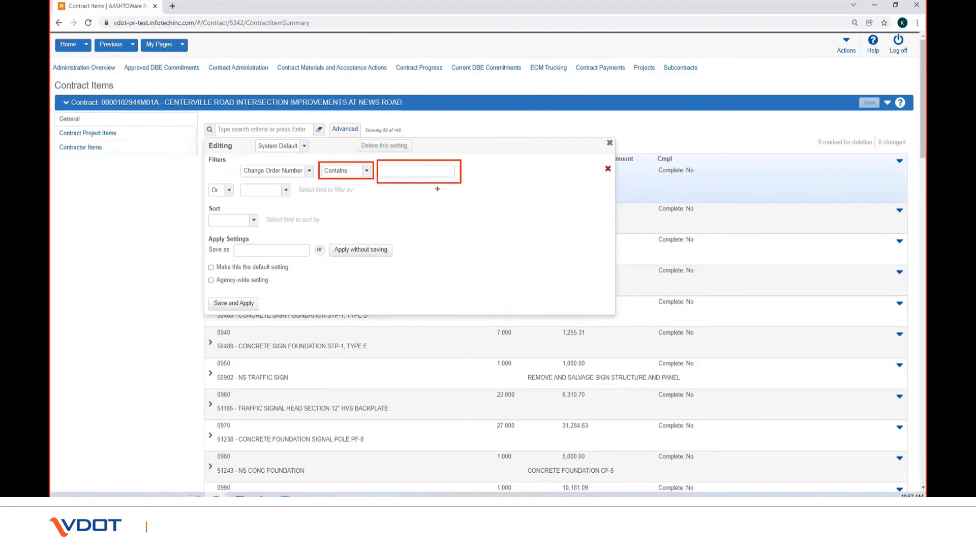
key("Escape")
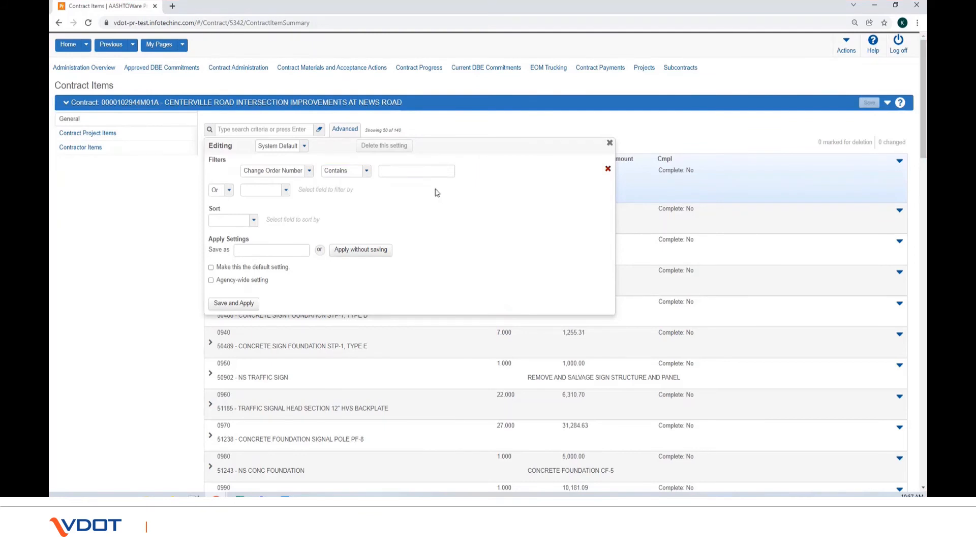
left_click(366, 172)
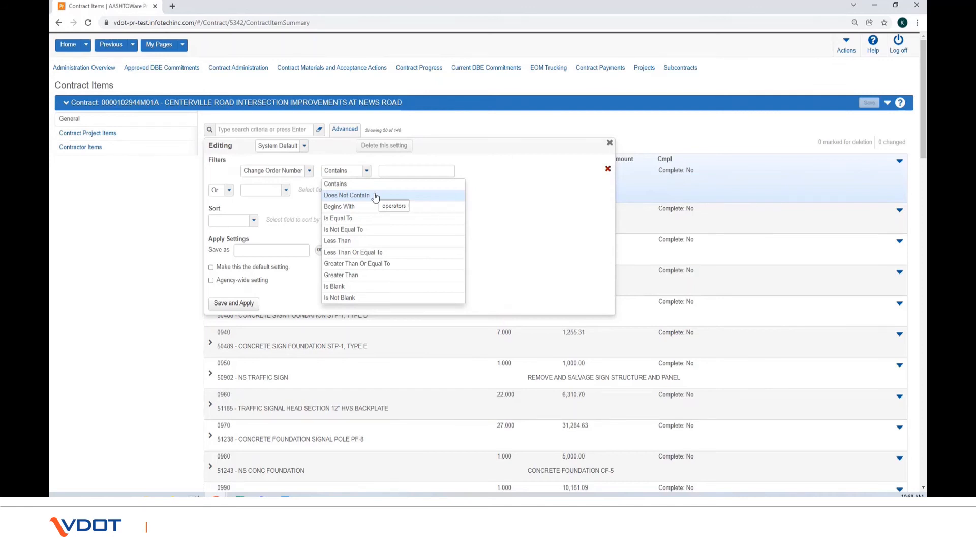
Filter out change order numbers that contain 0000 using Does Not Contain.
left_click(375, 196)
left_click(396, 175)
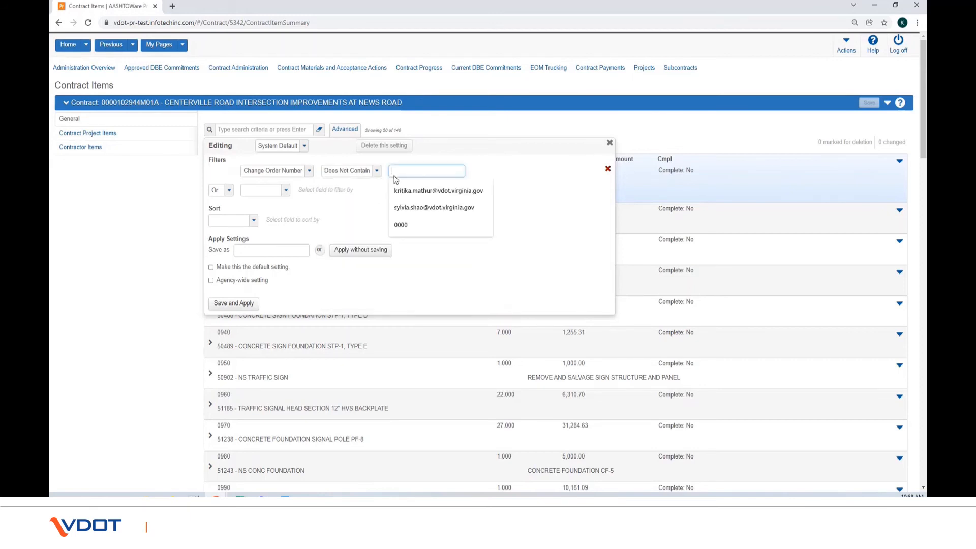
type("0000")
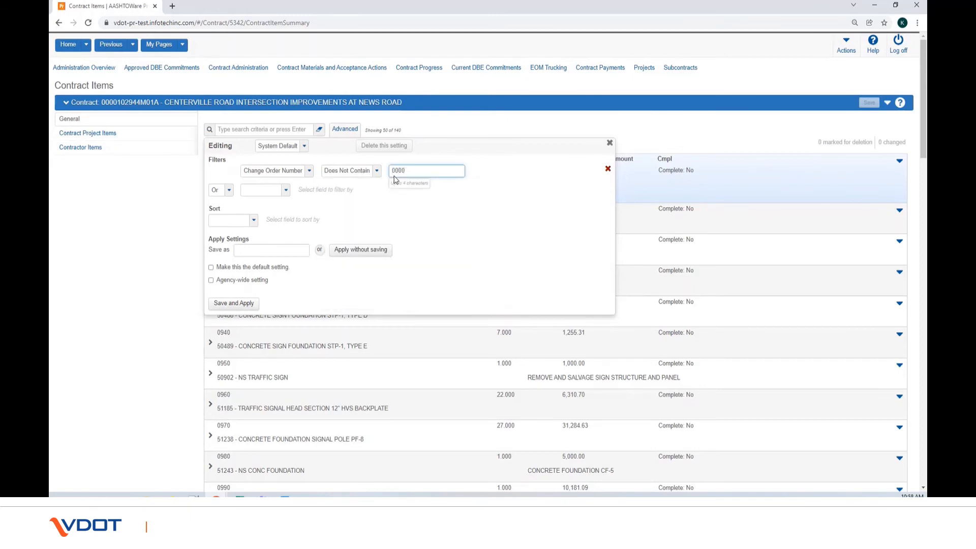
left_click(489, 188)
Add a second filter row joined with Or on Bid Quantity.
left_click(229, 190)
left_click(231, 192)
left_click(285, 190)
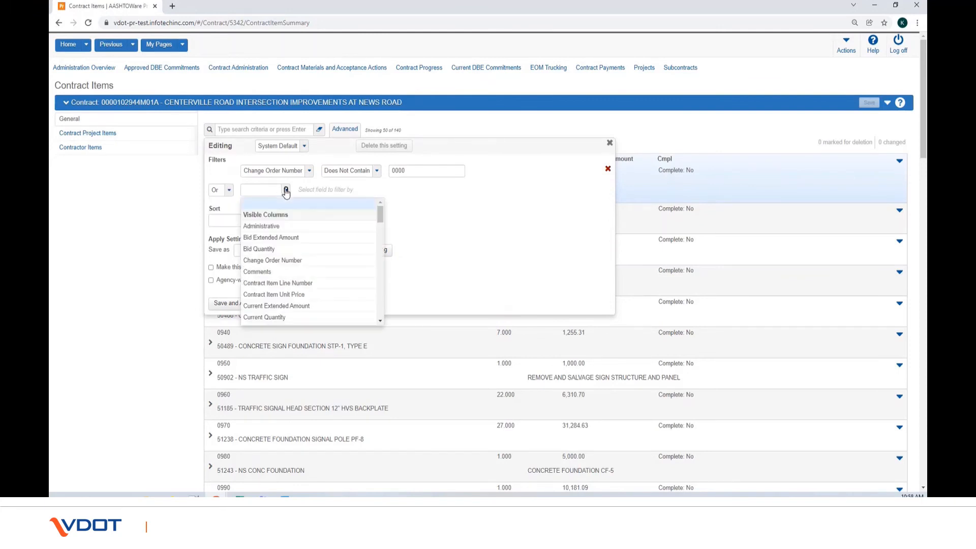
left_click(278, 248)
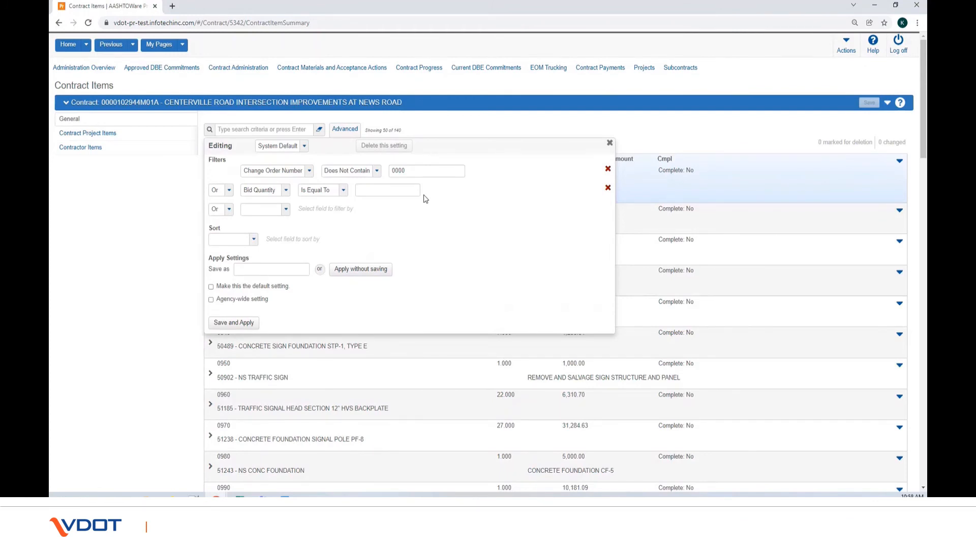
Remove both filter rows and sort contract items by Created Date descending.
left_click(608, 188)
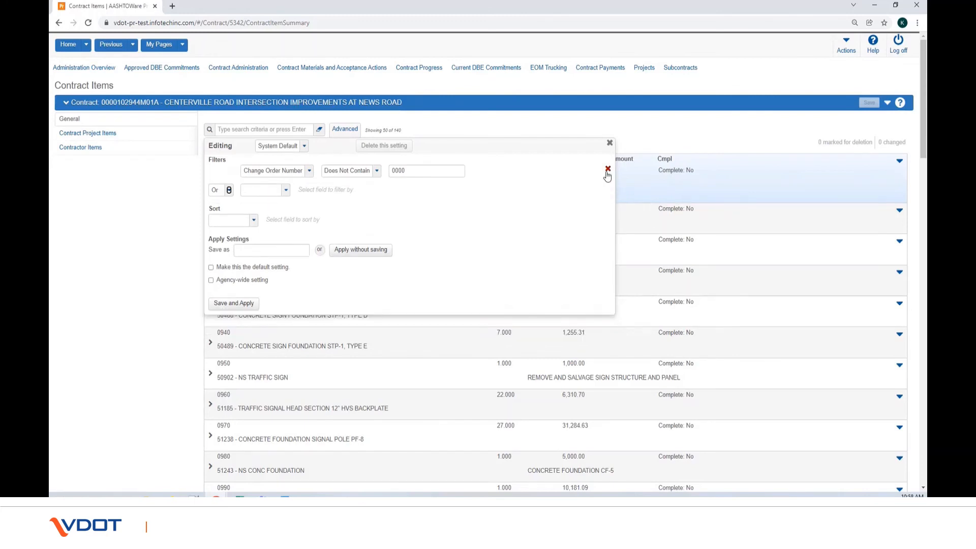
left_click(608, 170)
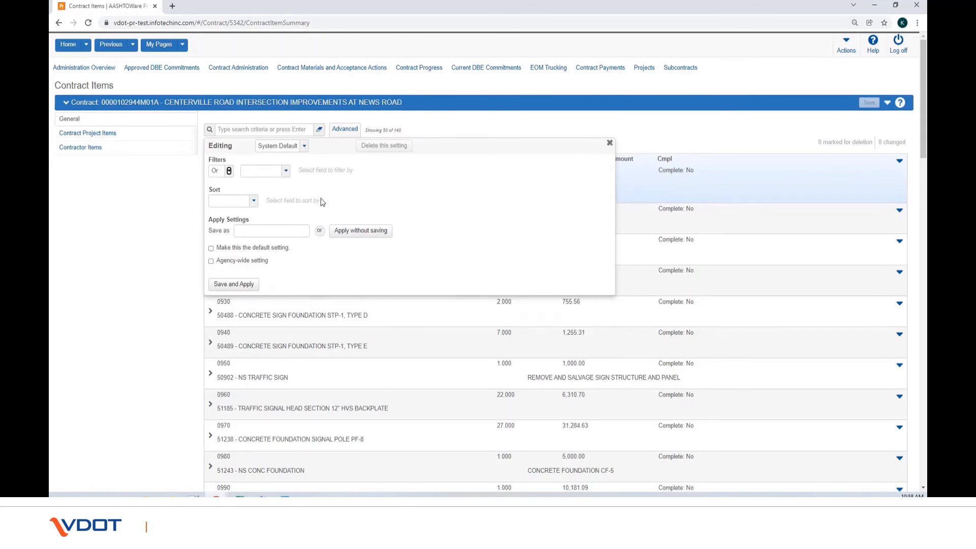
left_click(254, 202)
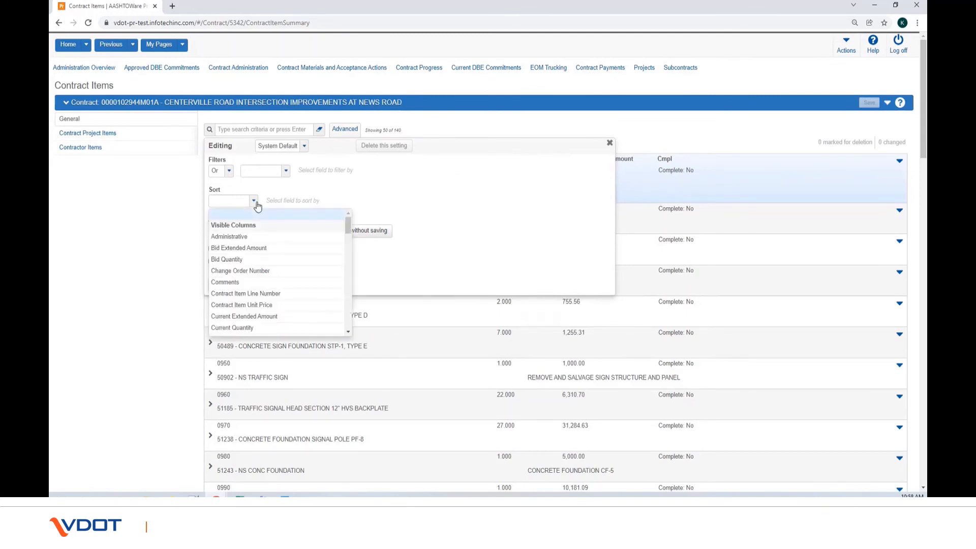
scroll(262, 248, "down", 10)
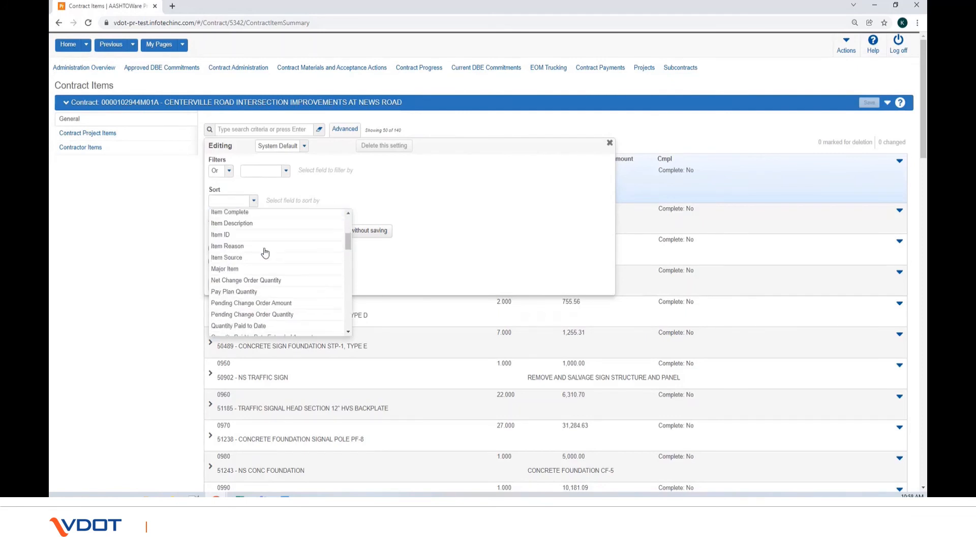
scroll(264, 254, "down", 10)
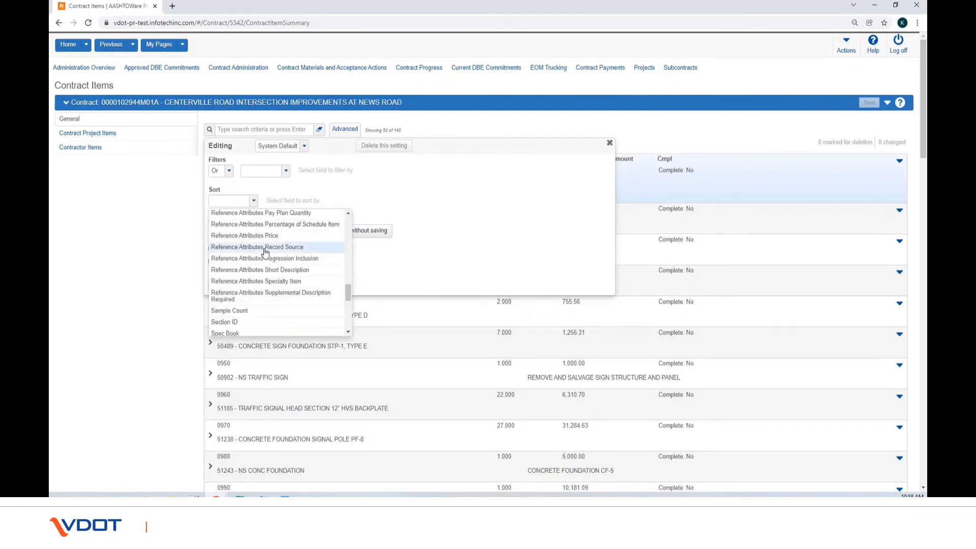
scroll(265, 253, "down", 5)
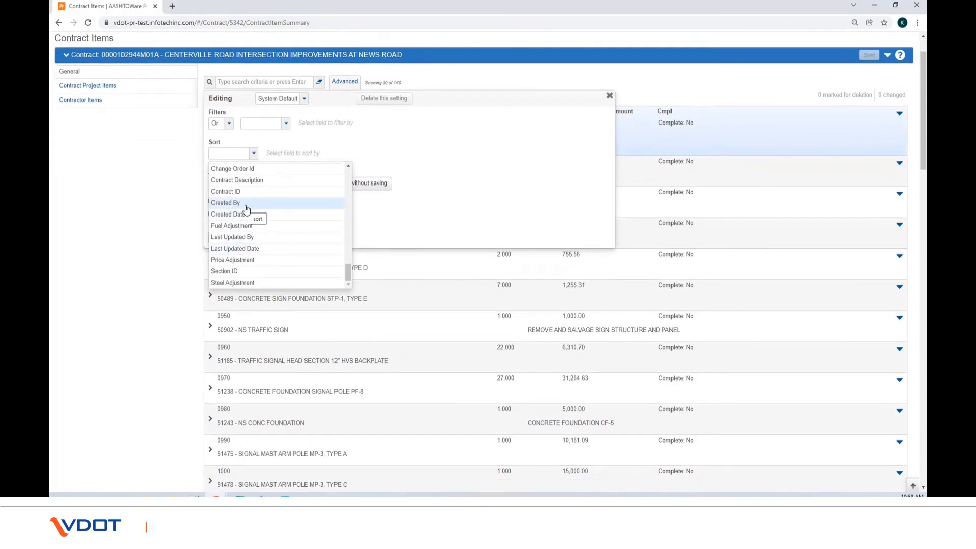
left_click(244, 214)
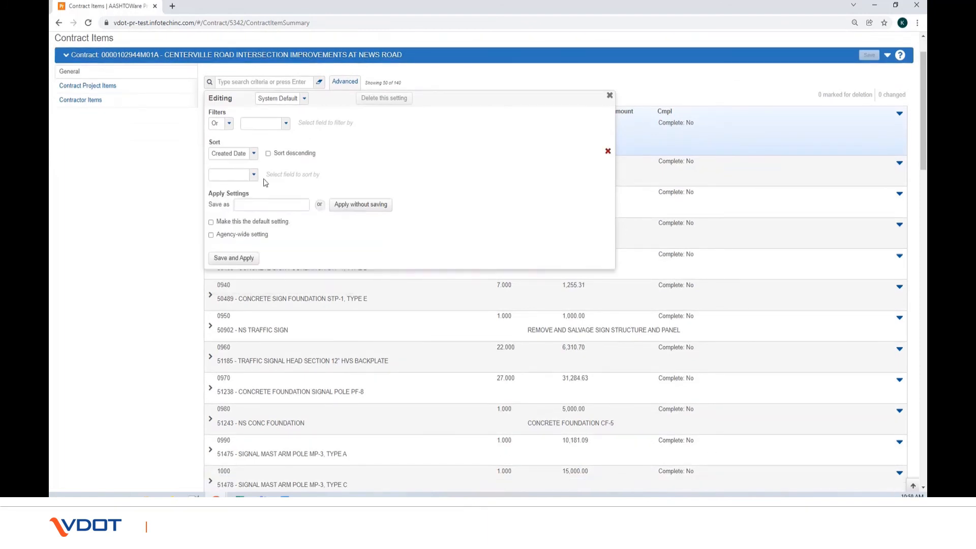
left_click(269, 155)
Add Item ID as the second sort level.
left_click(254, 176)
scroll(254, 208, "down", 1)
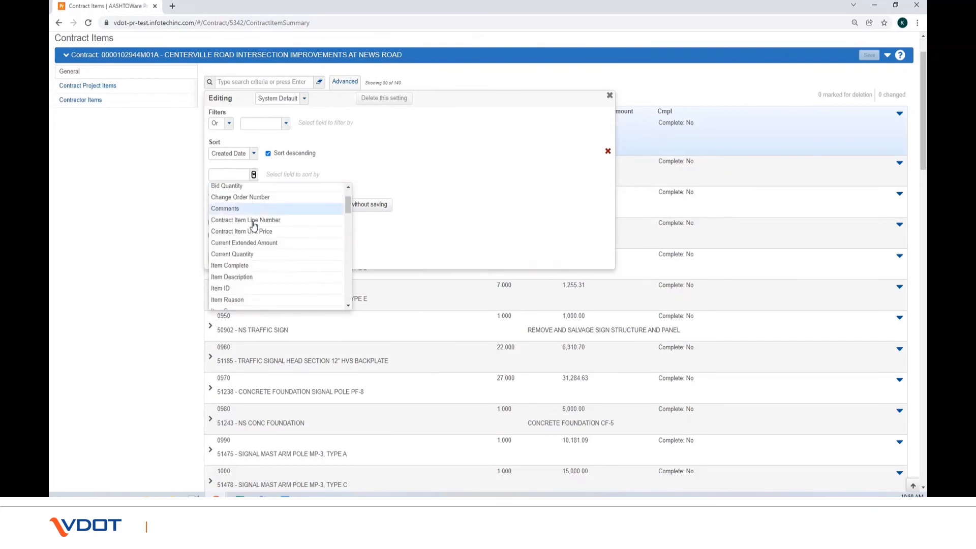
left_click(234, 289)
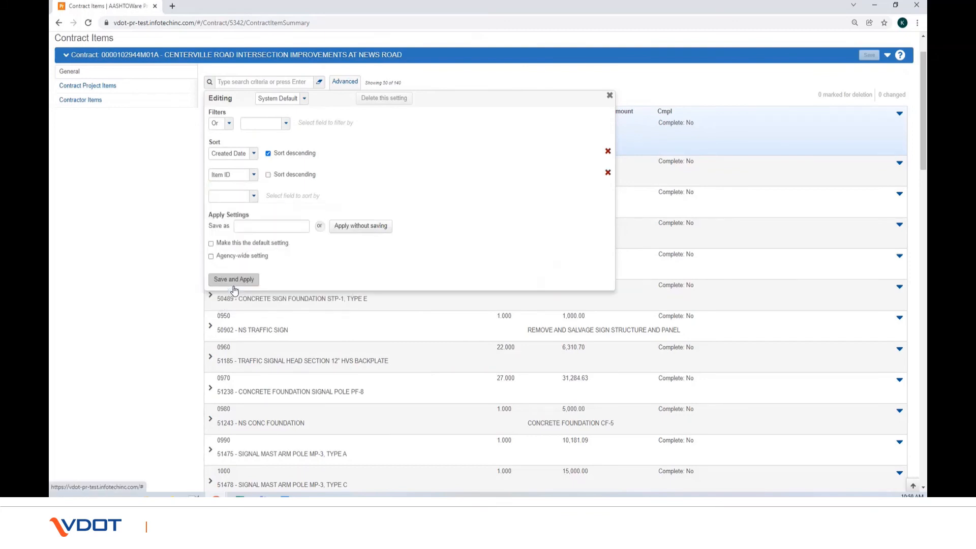
Sort only by Created Date ascending, dropping Item ID, and apply without saving.
left_click(269, 153)
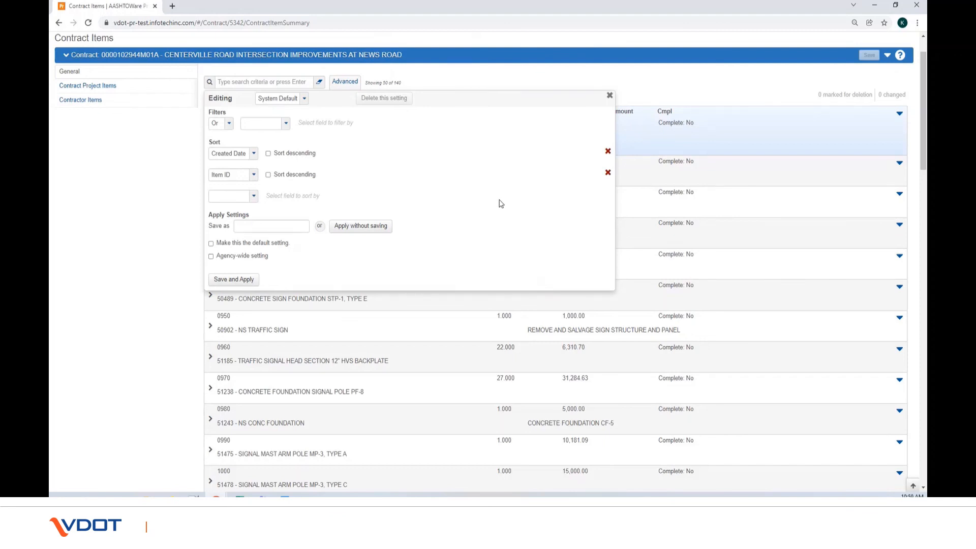
left_click(609, 174)
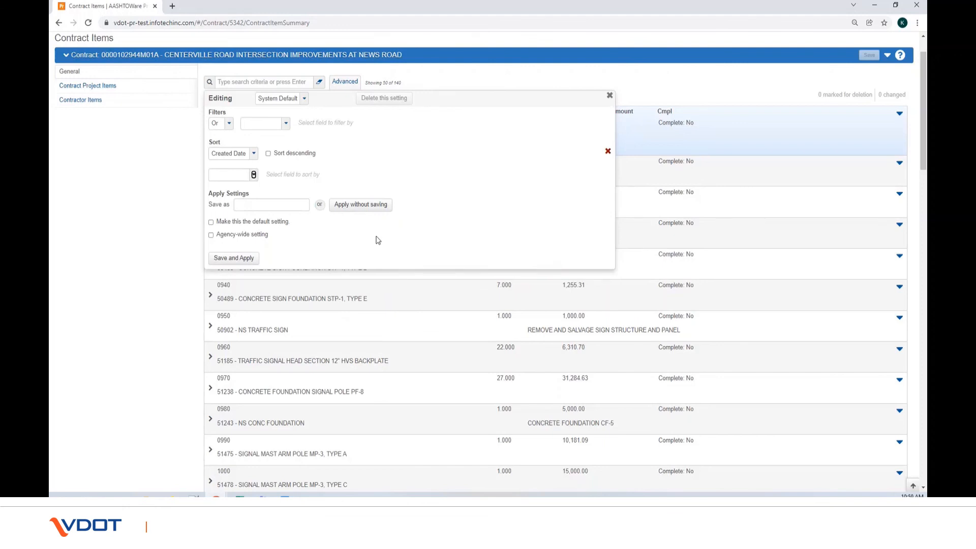
left_click(361, 205)
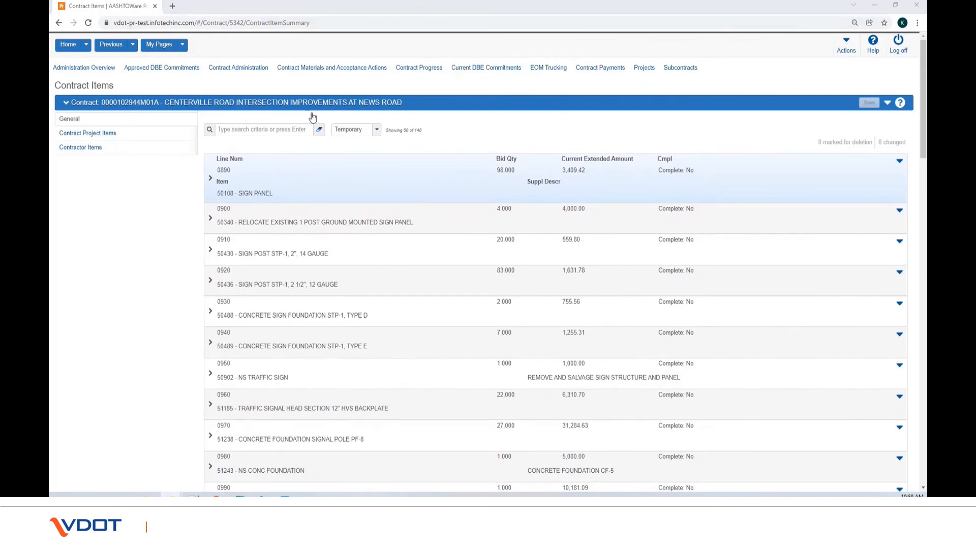
Clear the view back to System Default and reopen the Advanced settings panel.
left_click(319, 129)
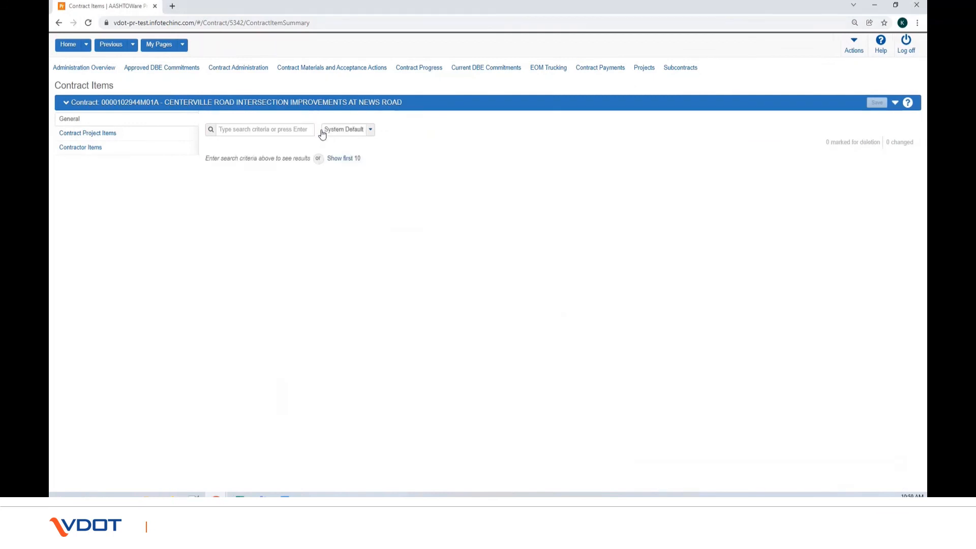
left_click(362, 132)
left_click(347, 165)
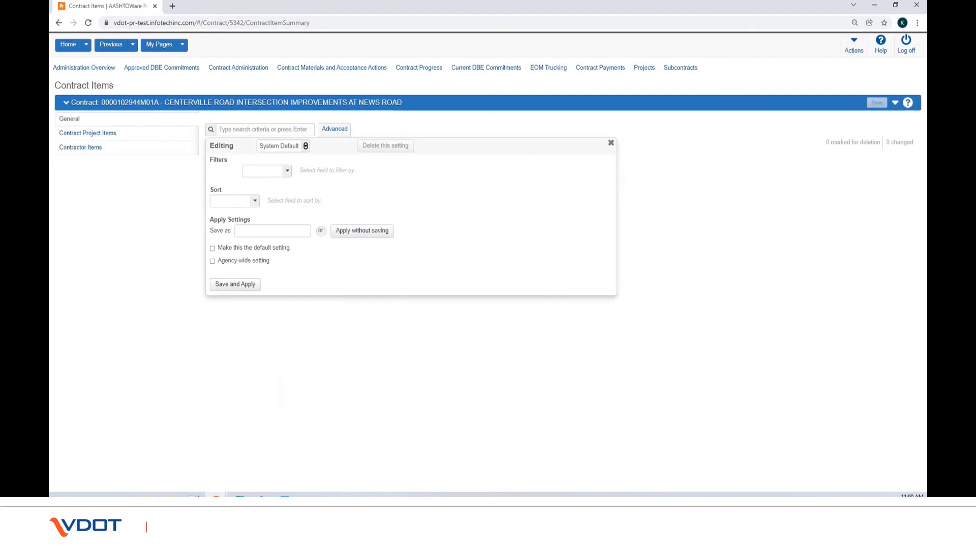
key("alt+Tab")
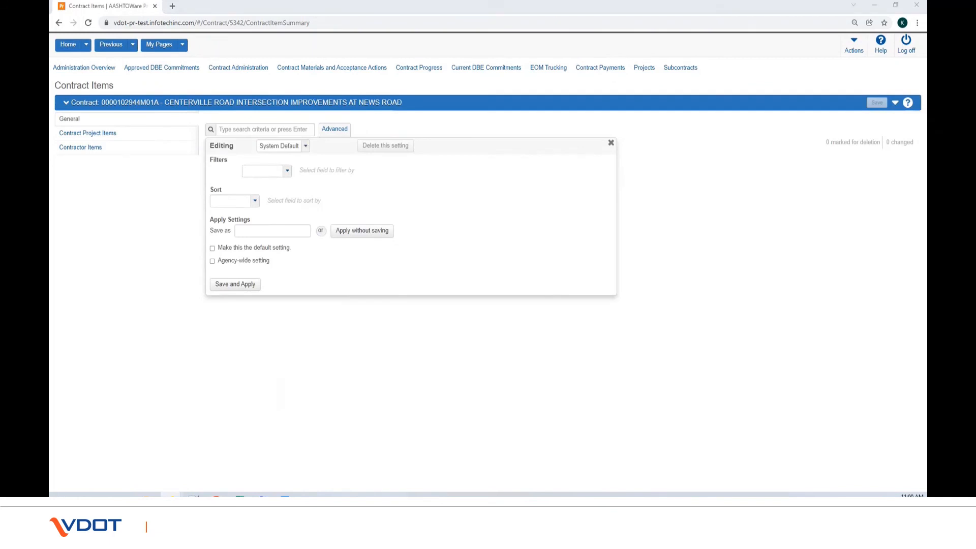
Name the setting ByCHangeOrder, mark it default and agency-wide, and start choosing roles.
left_click(266, 231)
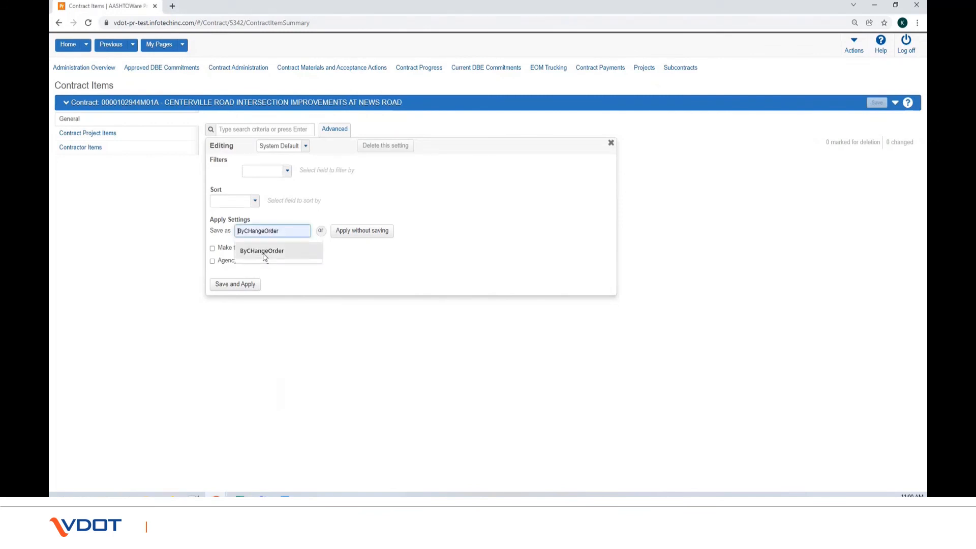
left_click(264, 255)
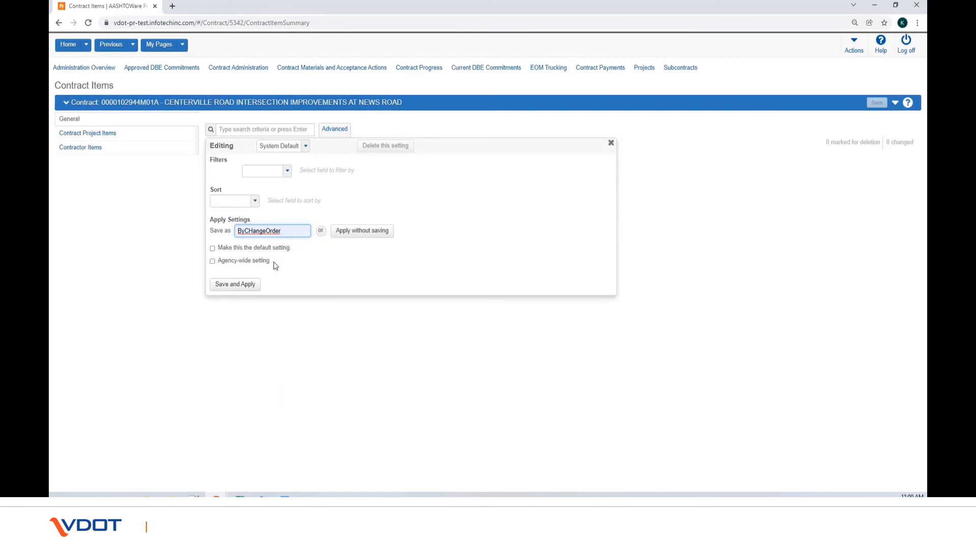
left_click(213, 252)
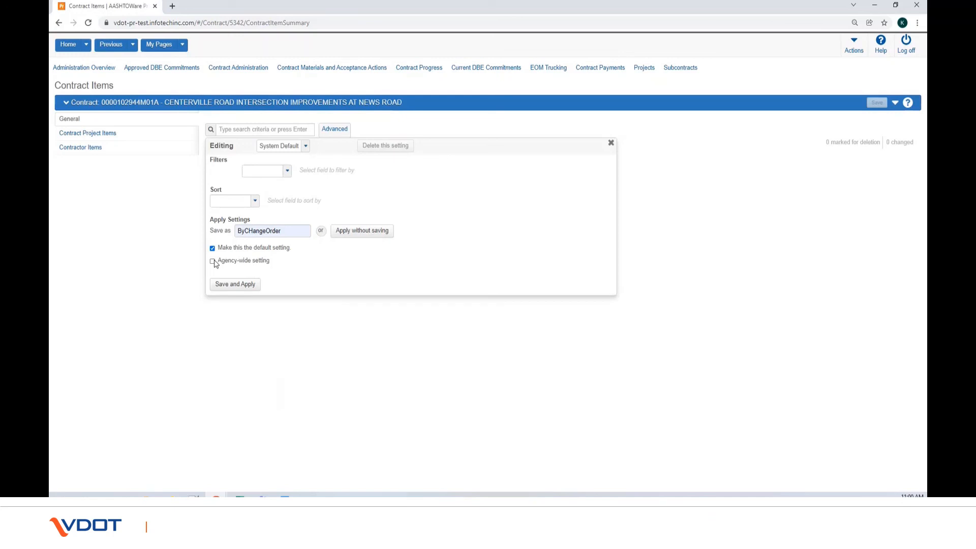
left_click(213, 262)
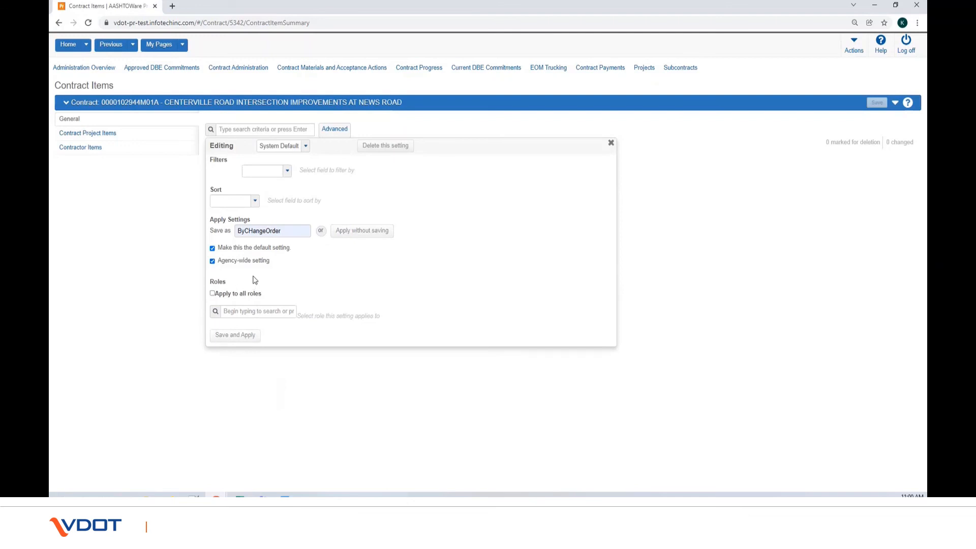
left_click(213, 294)
left_click(212, 294)
left_click(233, 310)
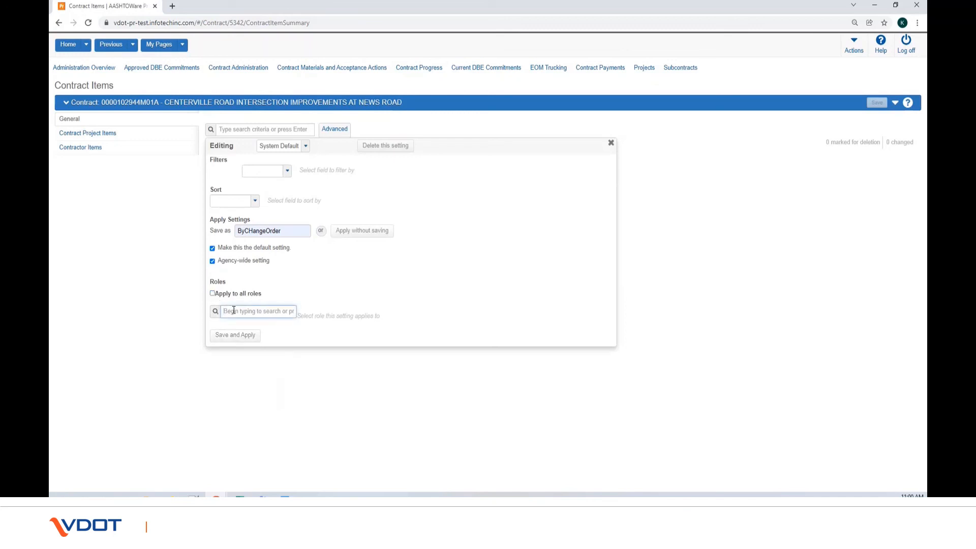